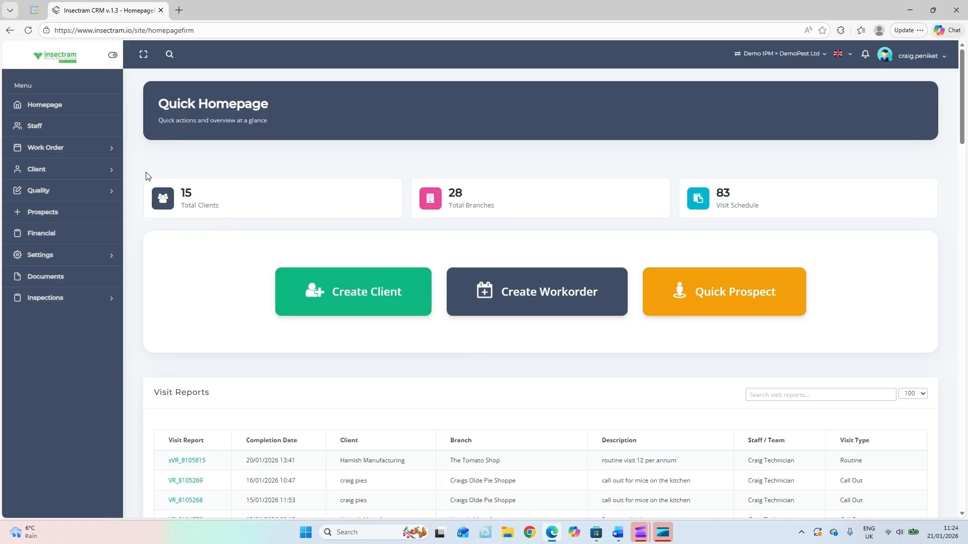
Open the work order calendar and view the summary of The Pickle Shop visit on 12 January 2026
{"action": "left_click", "coordinate": [61, 152]}
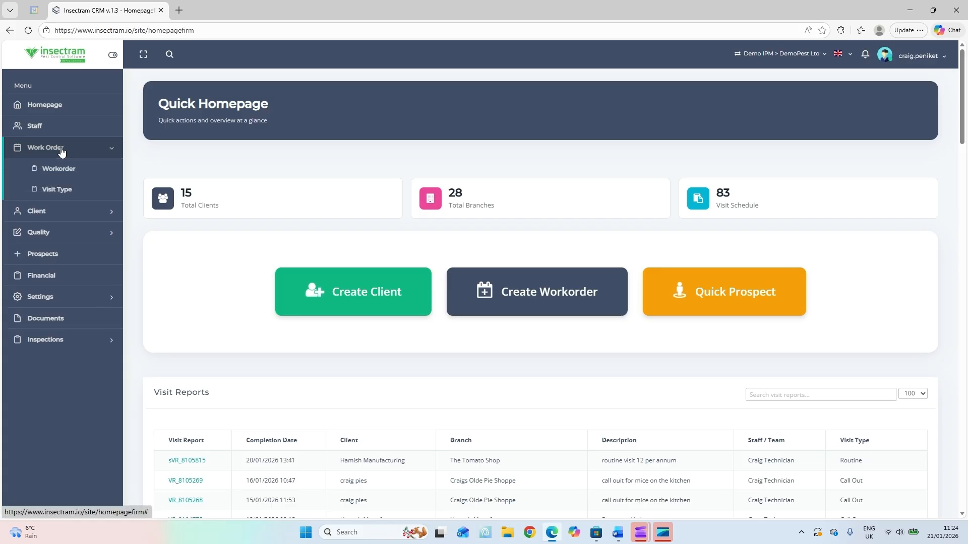
{"action": "left_click", "coordinate": [56, 172]}
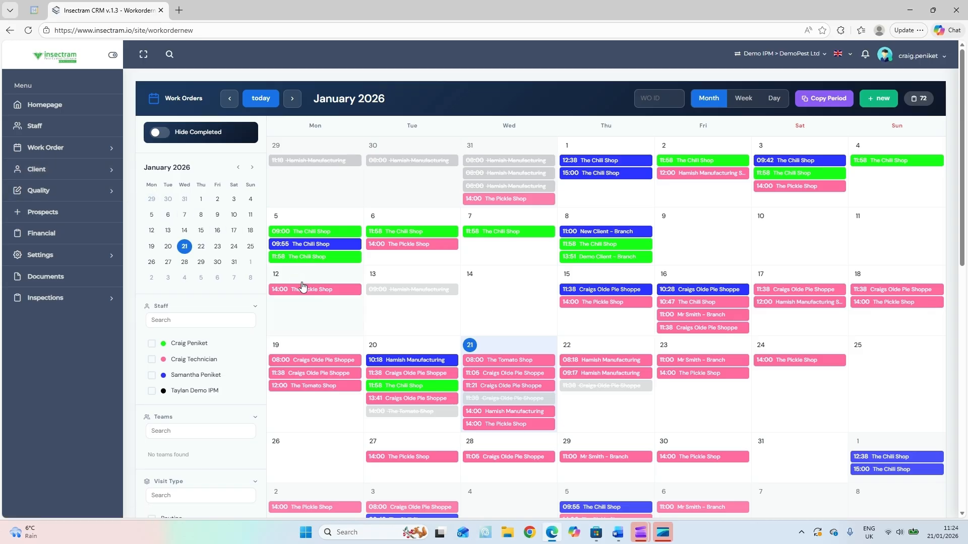
{"action": "mouse_move", "coordinate": [306, 291]}
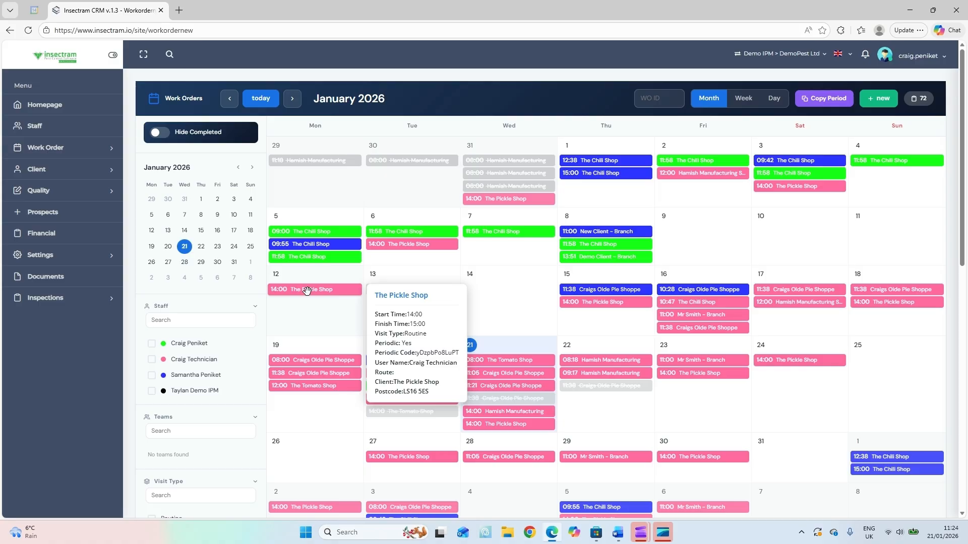
{"action": "left_click", "coordinate": [307, 291]}
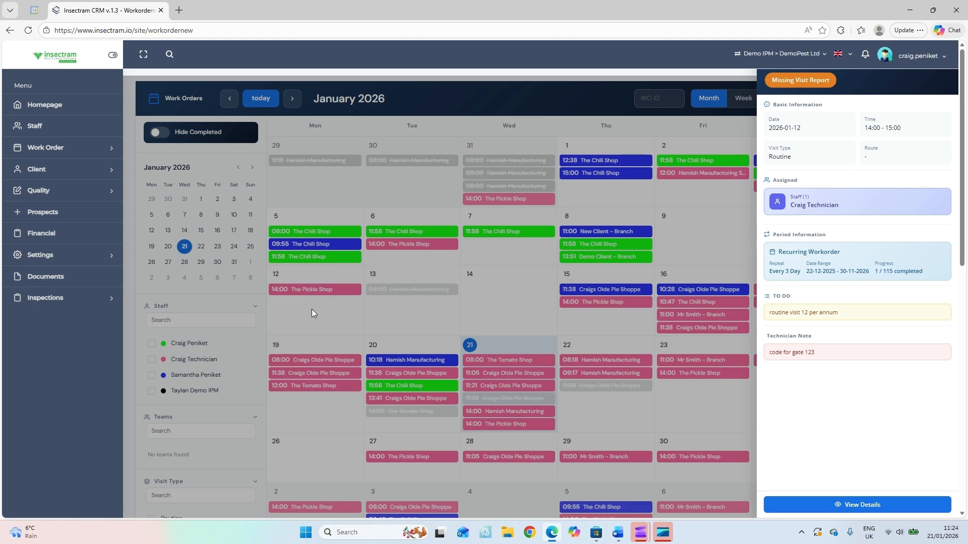
{"action": "left_click", "coordinate": [312, 309]}
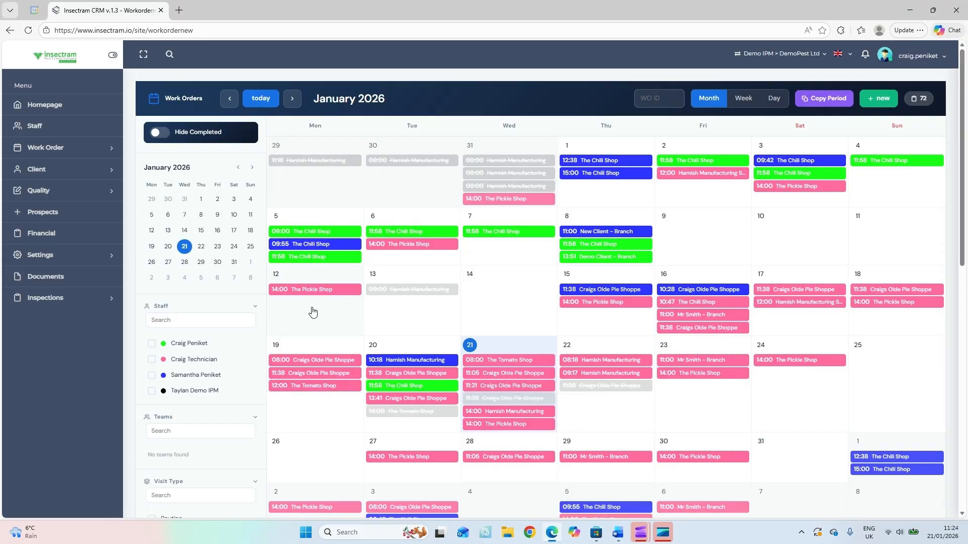
Reschedule The Pickle Shop visit from 12 January to Wednesday 14 January 2026, keeping the 14:00 - 15:00 slot
{"action": "mouse_move", "coordinate": [305, 289]}
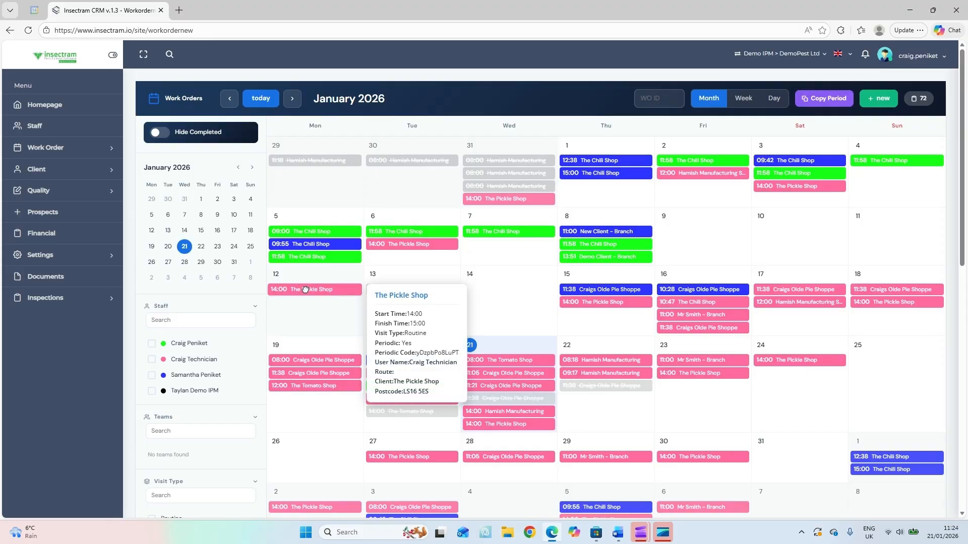
{"action": "left_click_drag", "start_coordinate": [306, 289], "coordinate": [506, 286]}
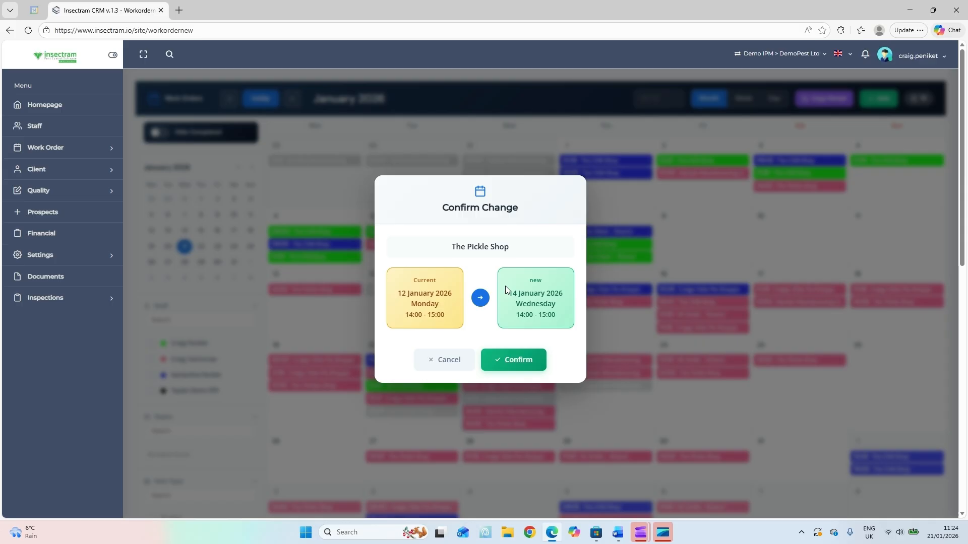
{"action": "left_click", "coordinate": [507, 360]}
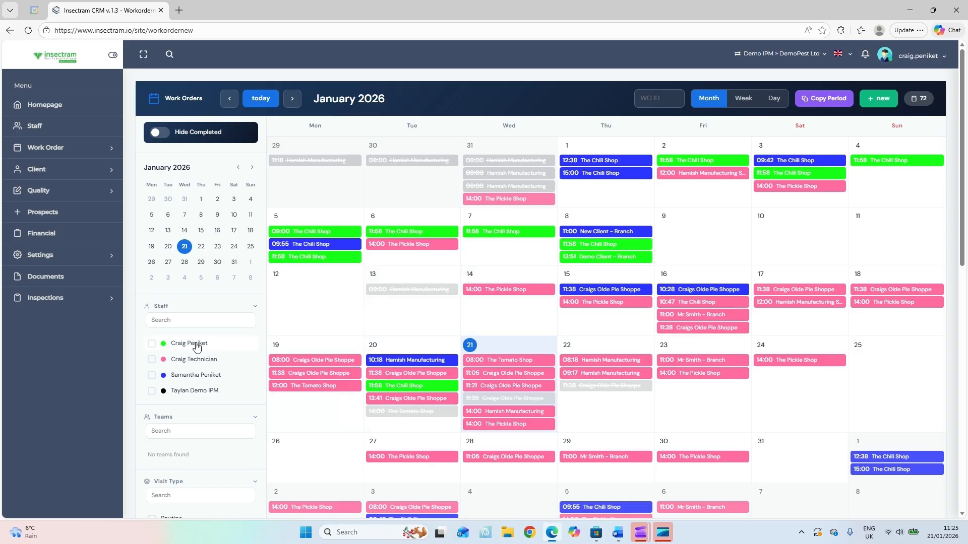
Filter the calendar by the first listed staff member and by the Routine visit type, clearing each filter after viewing
{"action": "left_click", "coordinate": [152, 344]}
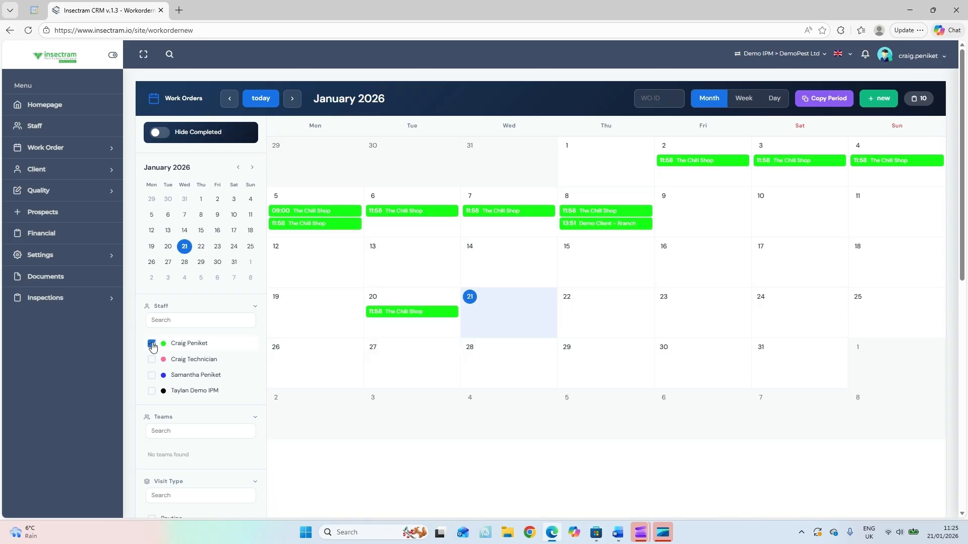
{"action": "left_click", "coordinate": [153, 346]}
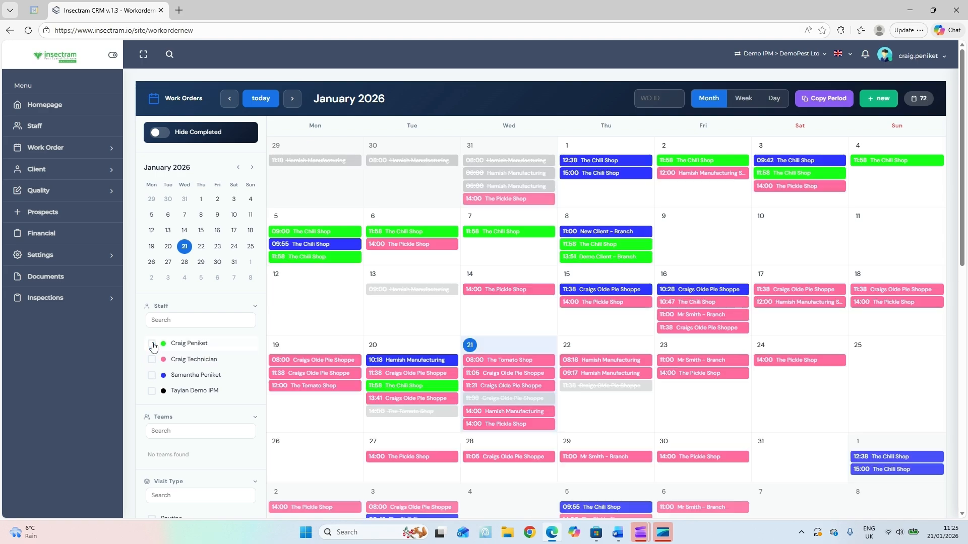
{"action": "scroll", "coordinate": [231, 423], "scroll_direction": "down", "scroll_amount": 6}
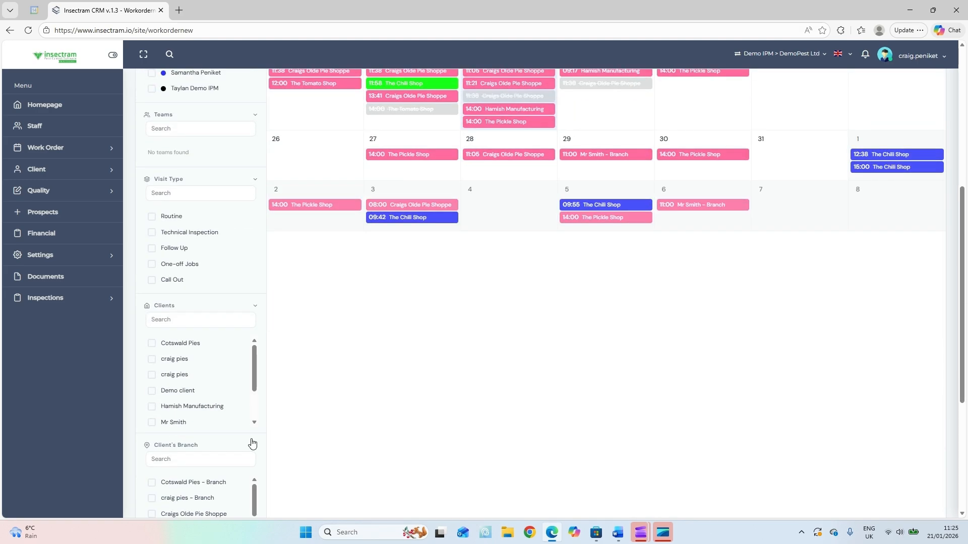
{"action": "left_click", "coordinate": [152, 216]}
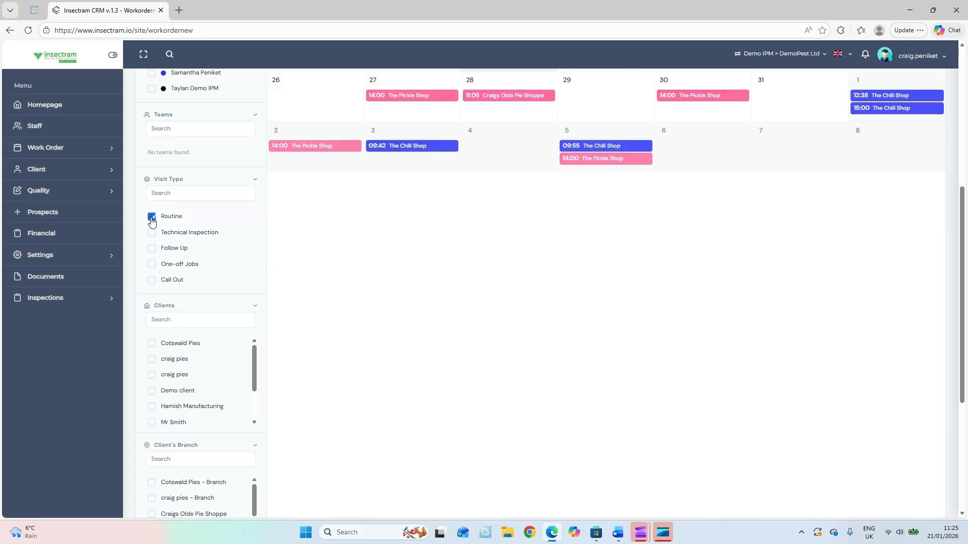
{"action": "scroll", "coordinate": [425, 295], "scroll_direction": "up", "scroll_amount": 3}
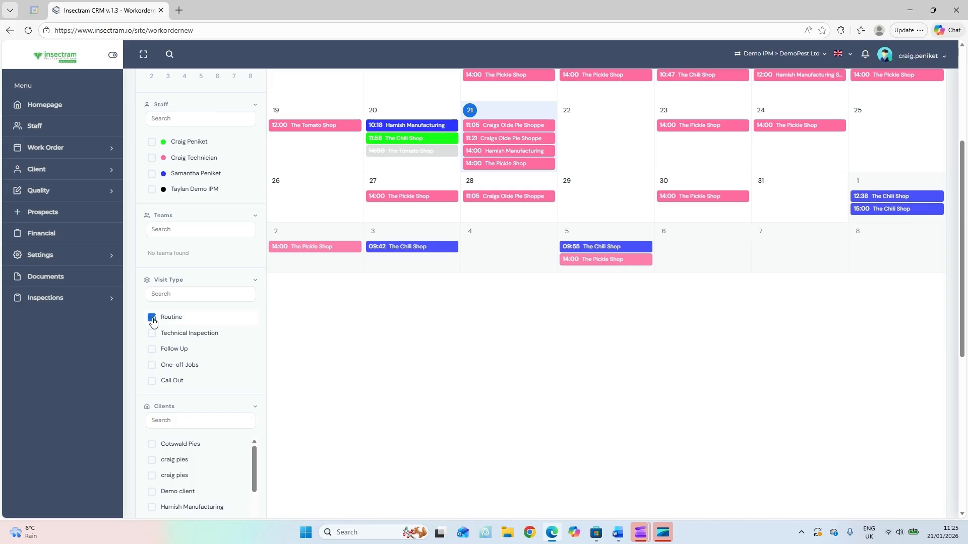
{"action": "left_click", "coordinate": [151, 317]}
Filter the calendar to the client Hamish Manufacturing and its Hamish Manufacturing Storage branch, and view the matching visits
{"action": "scroll", "coordinate": [317, 358], "scroll_direction": "down", "scroll_amount": 2}
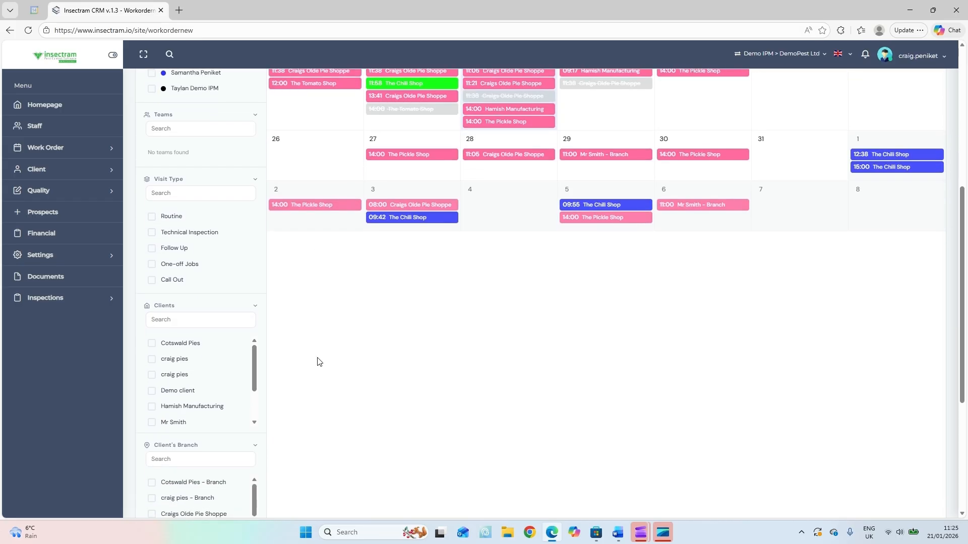
{"action": "left_click", "coordinate": [152, 406]}
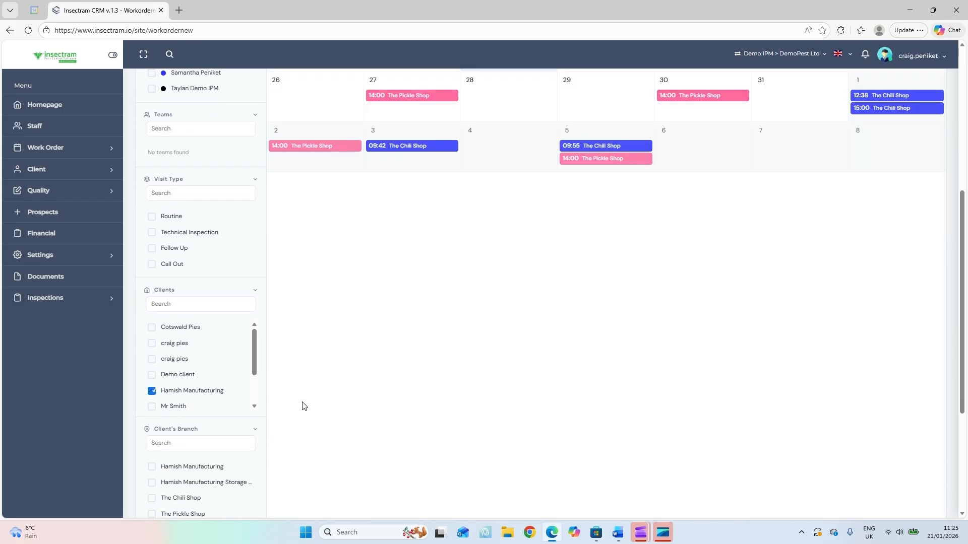
{"action": "scroll", "coordinate": [302, 403], "scroll_direction": "down", "scroll_amount": 2}
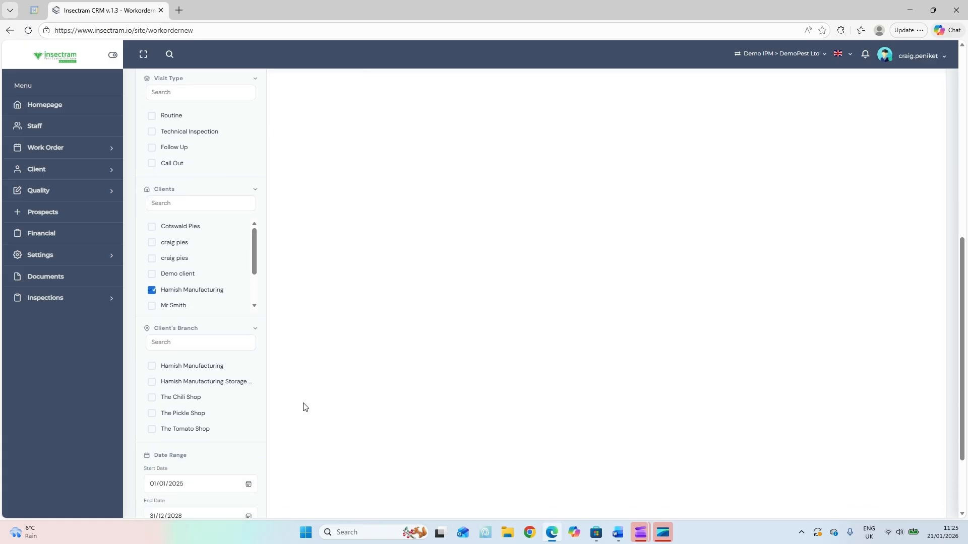
{"action": "left_click", "coordinate": [159, 383]}
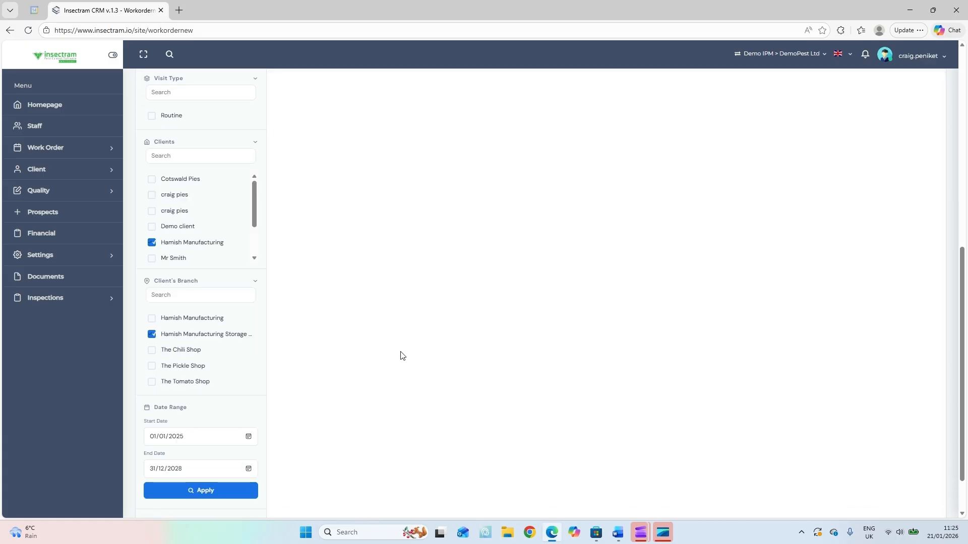
{"action": "scroll", "coordinate": [402, 356], "scroll_direction": "up", "scroll_amount": 6}
{"action": "scroll", "coordinate": [402, 356], "scroll_direction": "up", "scroll_amount": 1}
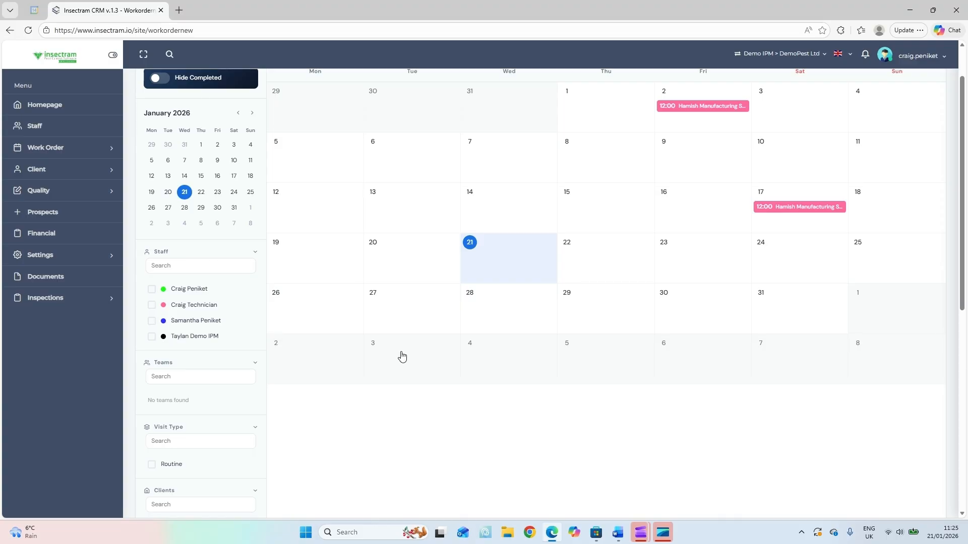
Clear the Hamish Manufacturing Storage branch and Hamish Manufacturing client filters to view the full calendar
{"action": "scroll", "coordinate": [399, 356], "scroll_direction": "down", "scroll_amount": 6}
{"action": "left_click", "coordinate": [153, 335]}
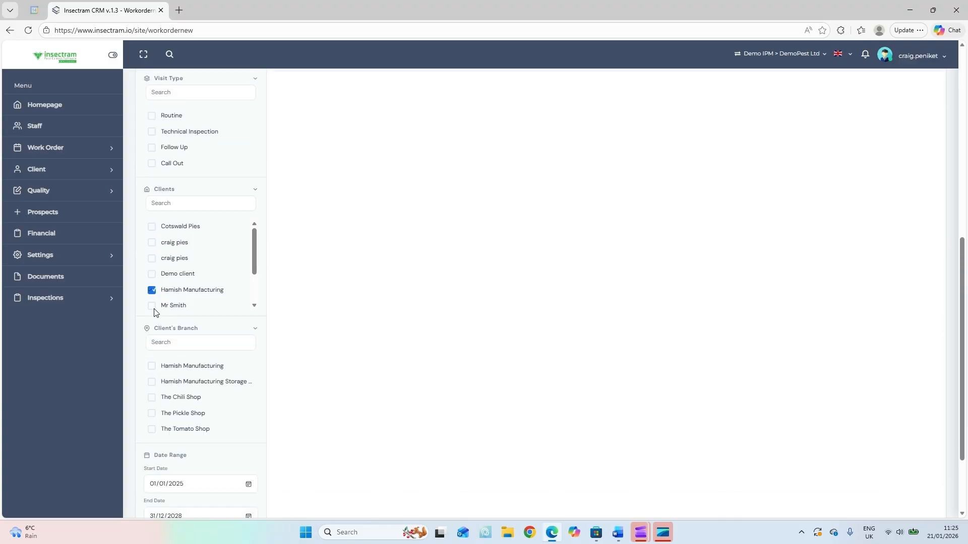
{"action": "left_click", "coordinate": [150, 290]}
{"action": "scroll", "coordinate": [514, 305], "scroll_direction": "up", "scroll_amount": 7}
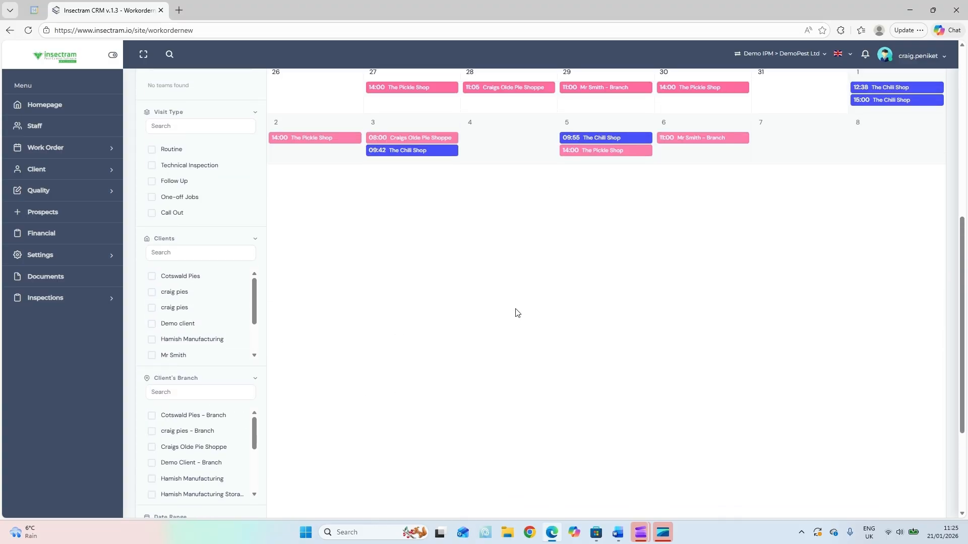
{"action": "scroll", "coordinate": [516, 317], "scroll_direction": "up", "scroll_amount": 1}
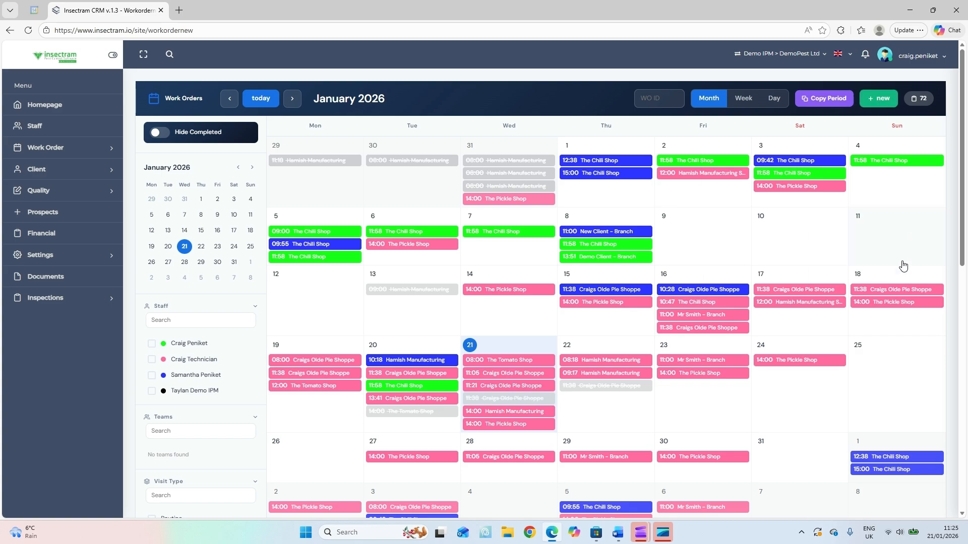
Start a new work order on 21 January 2026 with a start time of 12:26 and an end time of 13:26
{"action": "left_click", "coordinate": [498, 347]}
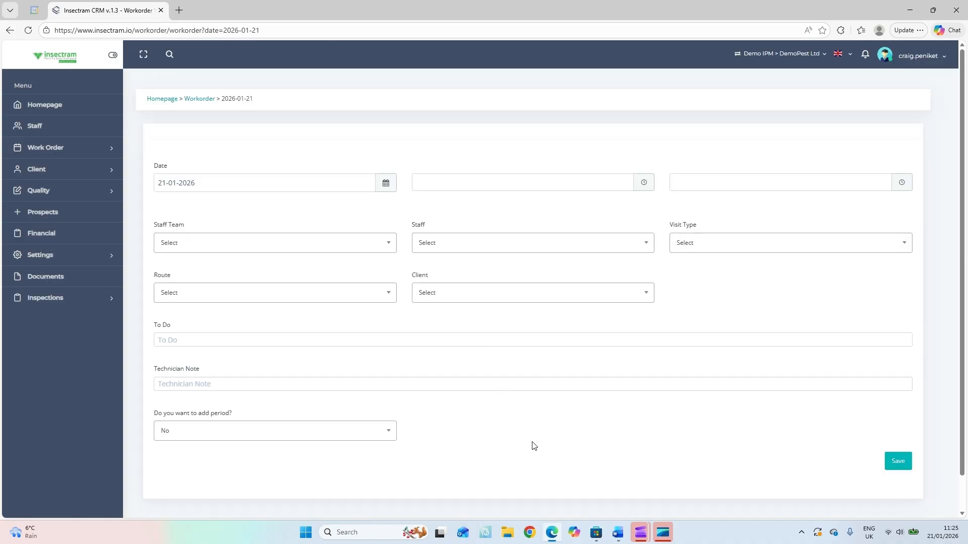
{"action": "left_click", "coordinate": [644, 182]}
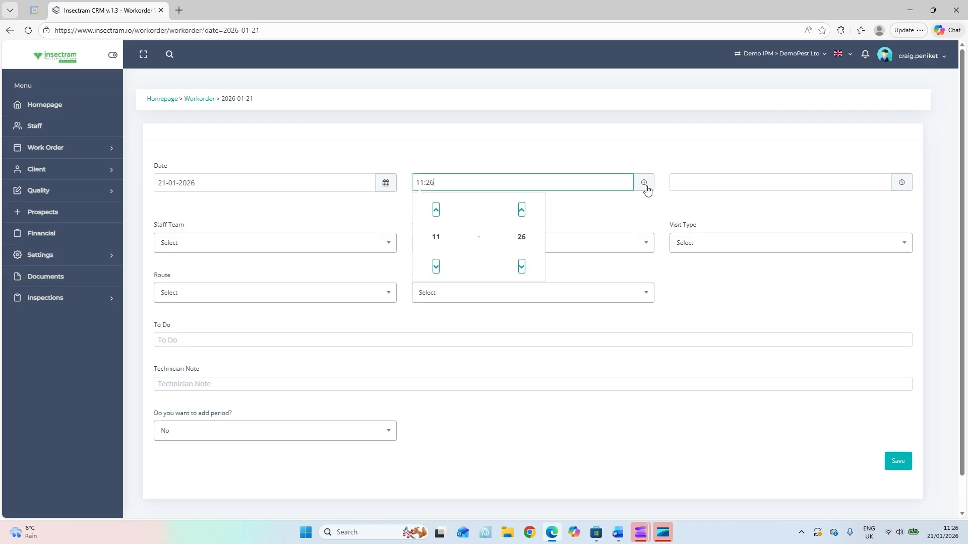
{"action": "left_click", "coordinate": [435, 210]}
{"action": "left_click", "coordinate": [583, 151]}
{"action": "left_click", "coordinate": [902, 183]}
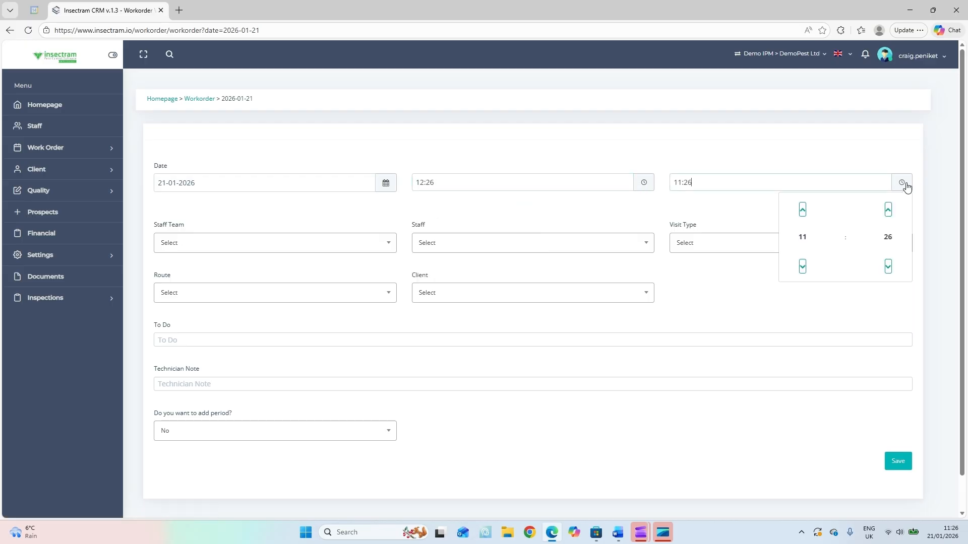
{"action": "left_click", "coordinate": [802, 210]}
{"action": "left_click", "coordinate": [802, 210]}
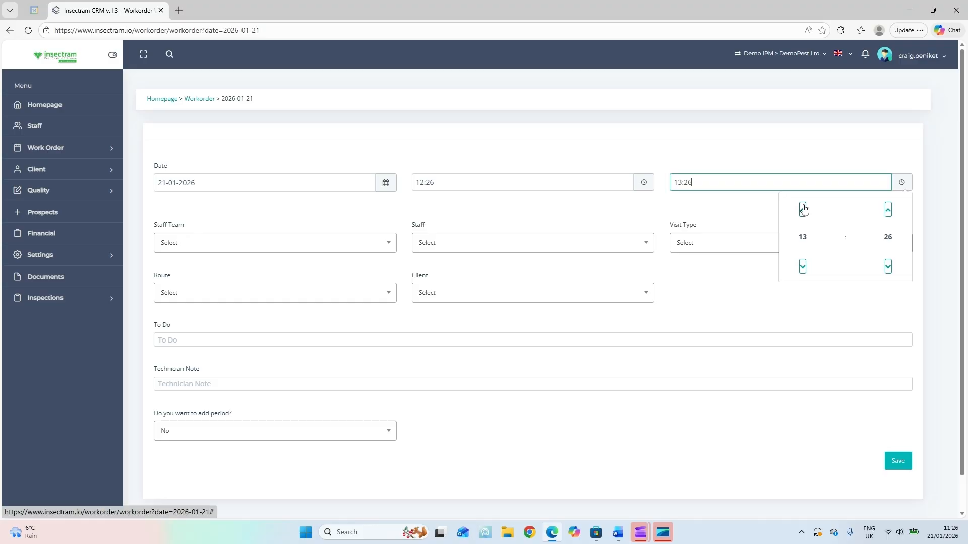
{"action": "left_click", "coordinate": [781, 164]}
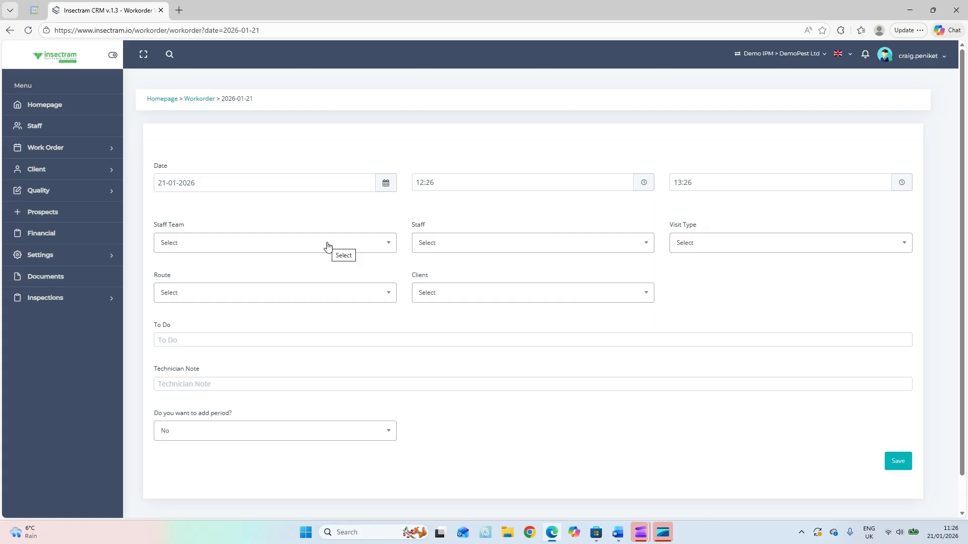
Assign the technician as the work order's staff member and set the visit type to Call Out
{"action": "left_click", "coordinate": [495, 246]}
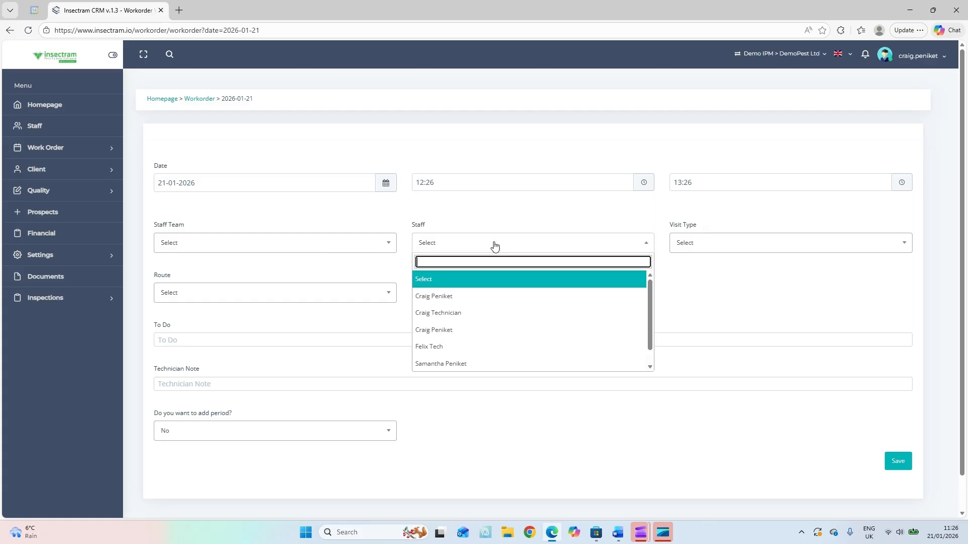
{"action": "left_click", "coordinate": [468, 313]}
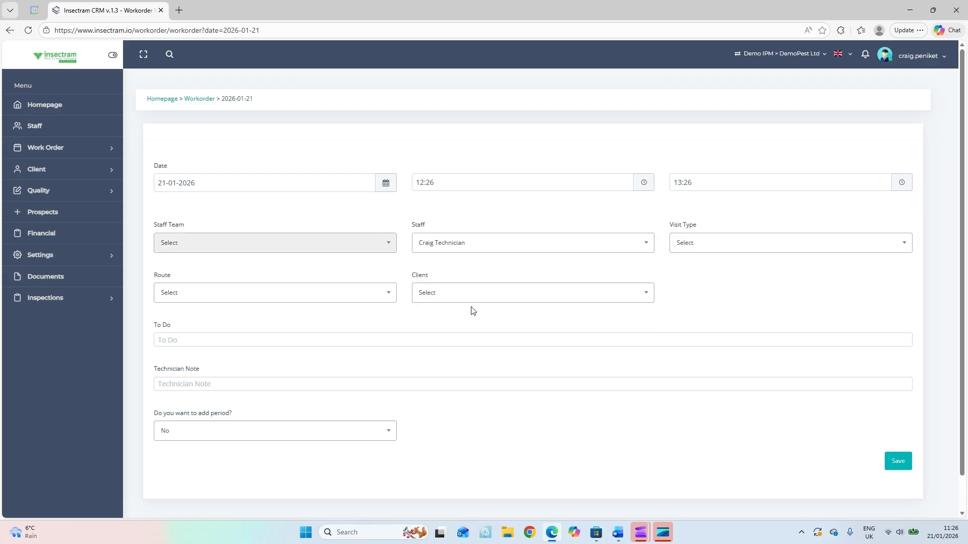
{"action": "left_click", "coordinate": [751, 248]}
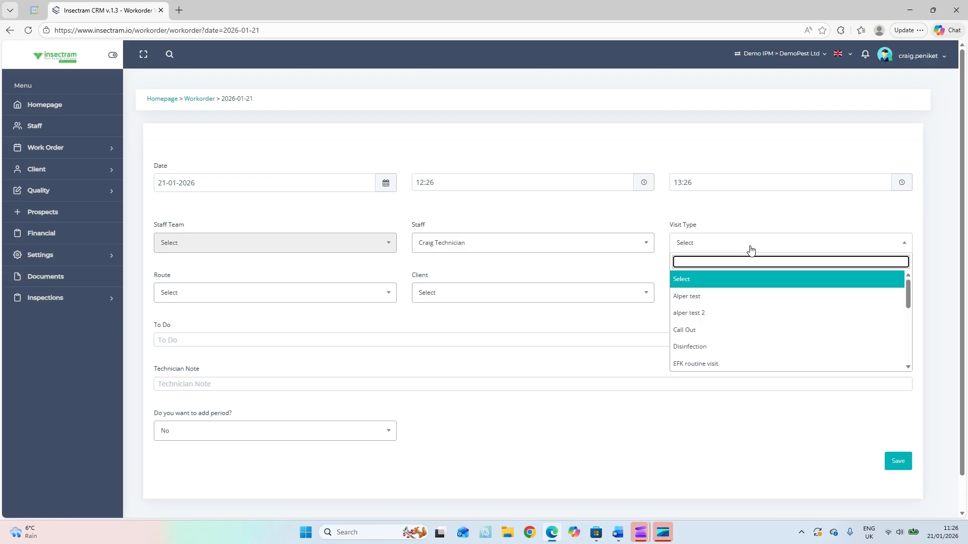
{"action": "left_click", "coordinate": [697, 330]}
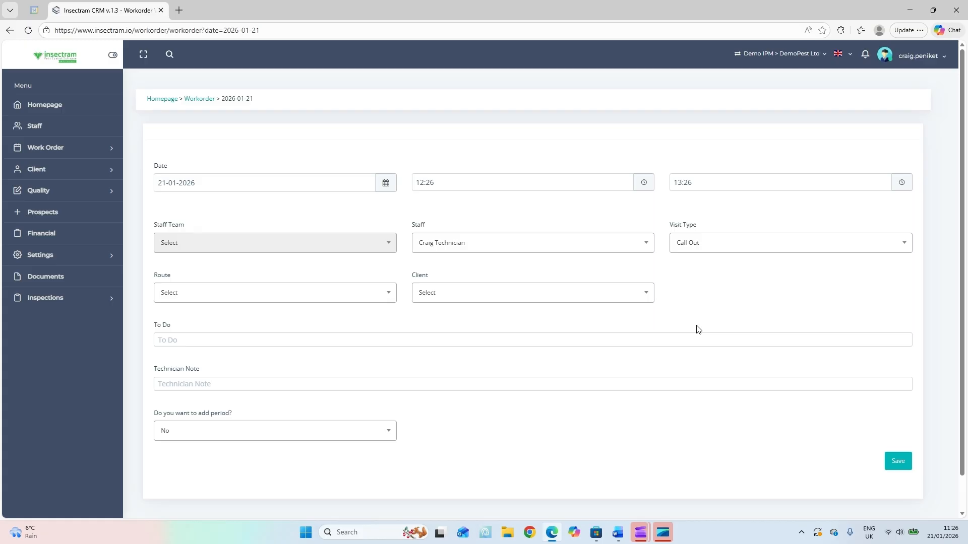
Search the clients for "craigs" and assign the craig pies -> Craigs Olde Pie Shoppe branch to the work order
{"action": "left_click", "coordinate": [535, 298]}
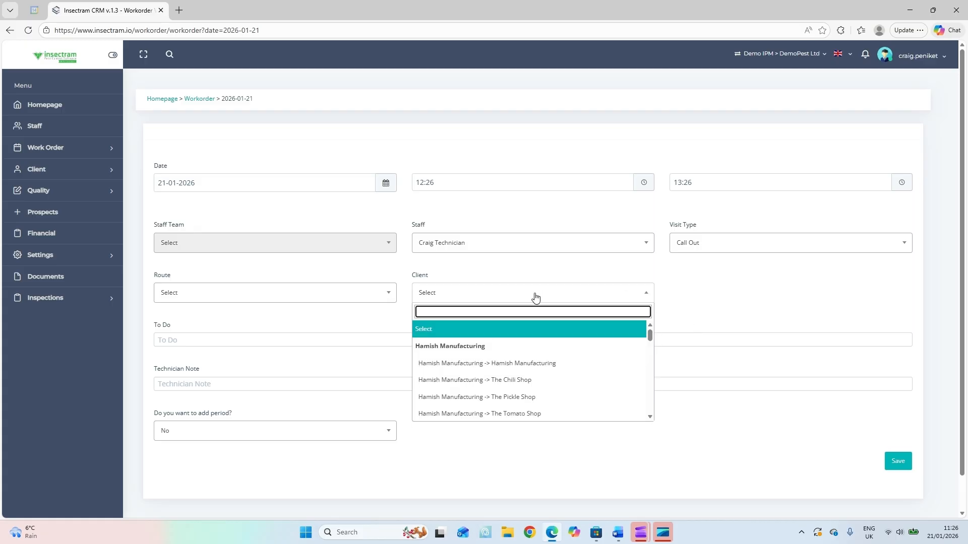
{"action": "type", "text": "cra"}
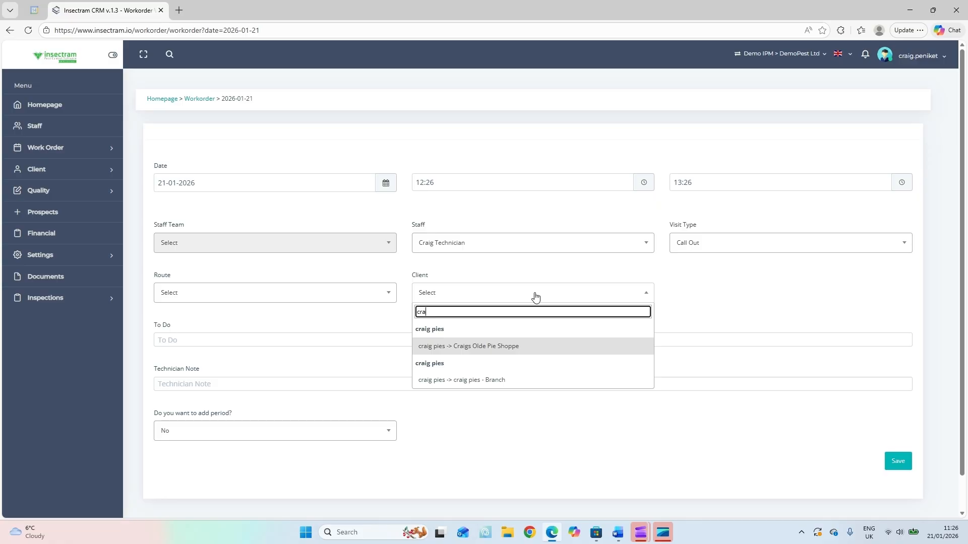
{"action": "type", "text": "igs"}
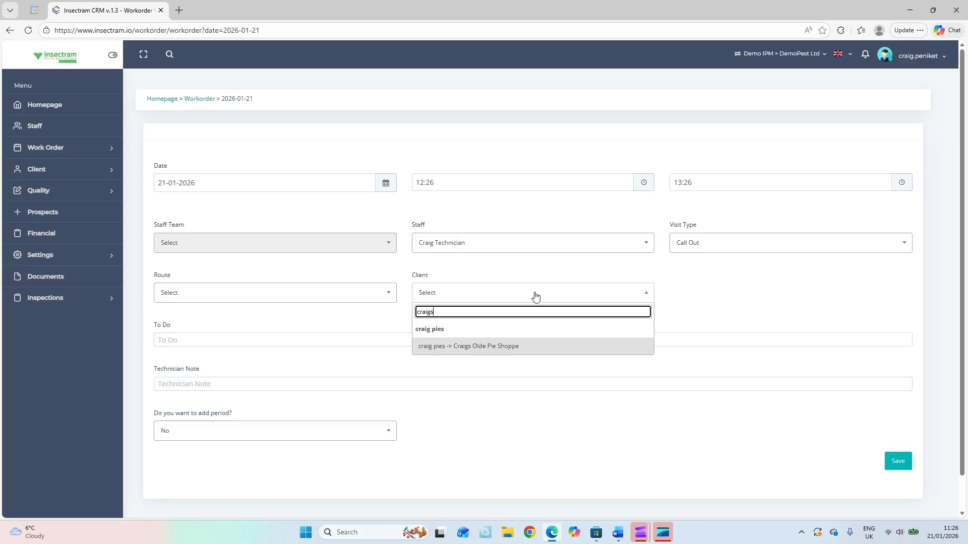
{"action": "left_click", "coordinate": [495, 347]}
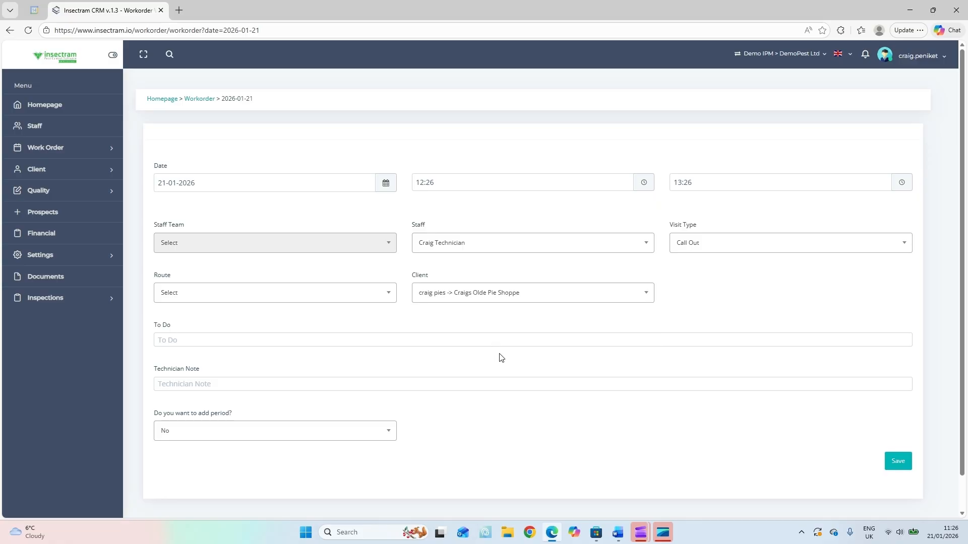
Enter "call out for rats" as the work order's To Do text and fill the technician note with the saved gate access code
{"action": "left_click", "coordinate": [166, 338]}
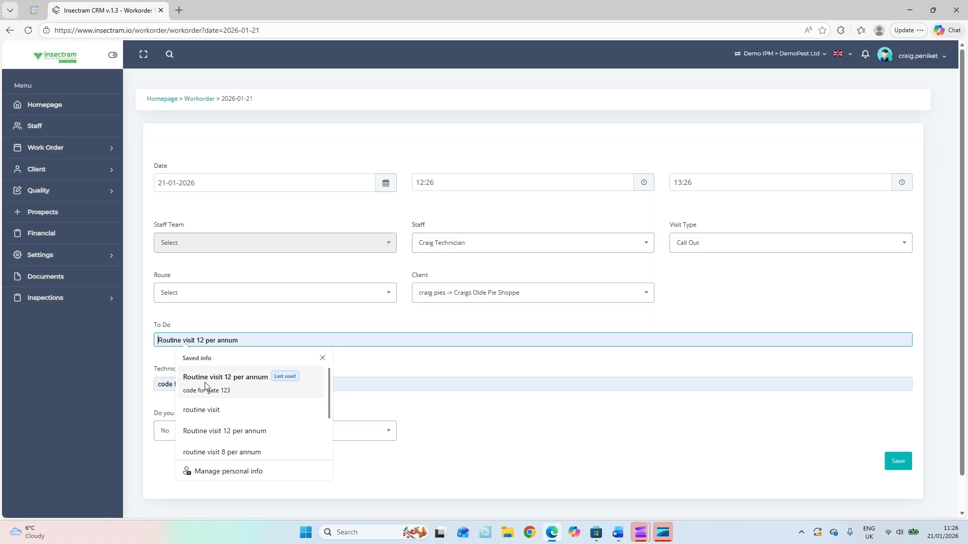
{"action": "type", "text": "call ou"}
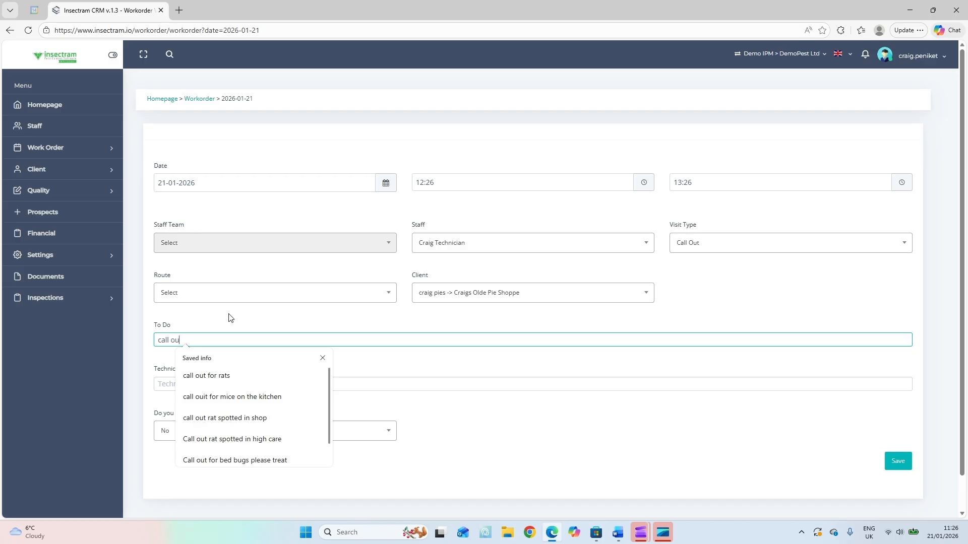
{"action": "type", "text": "t for rats"}
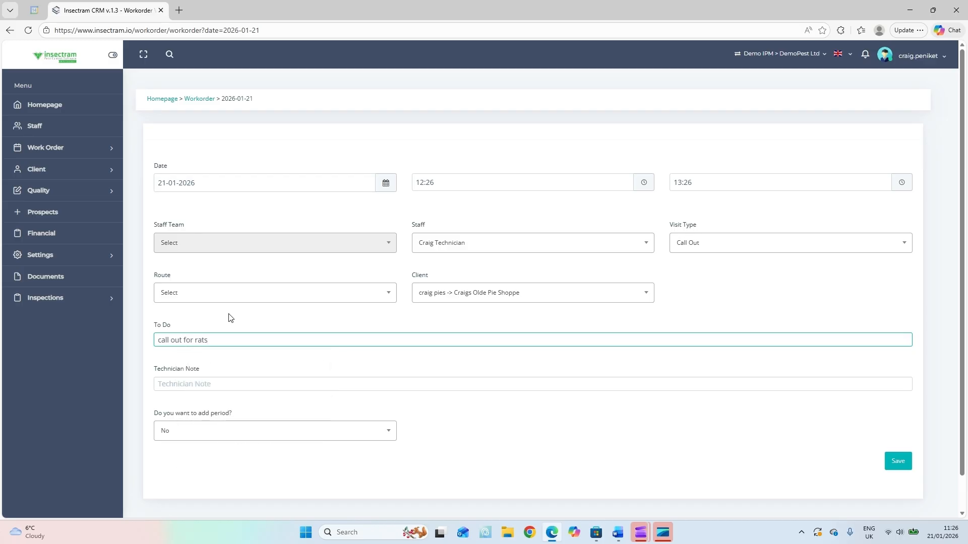
{"action": "left_click", "coordinate": [179, 386]}
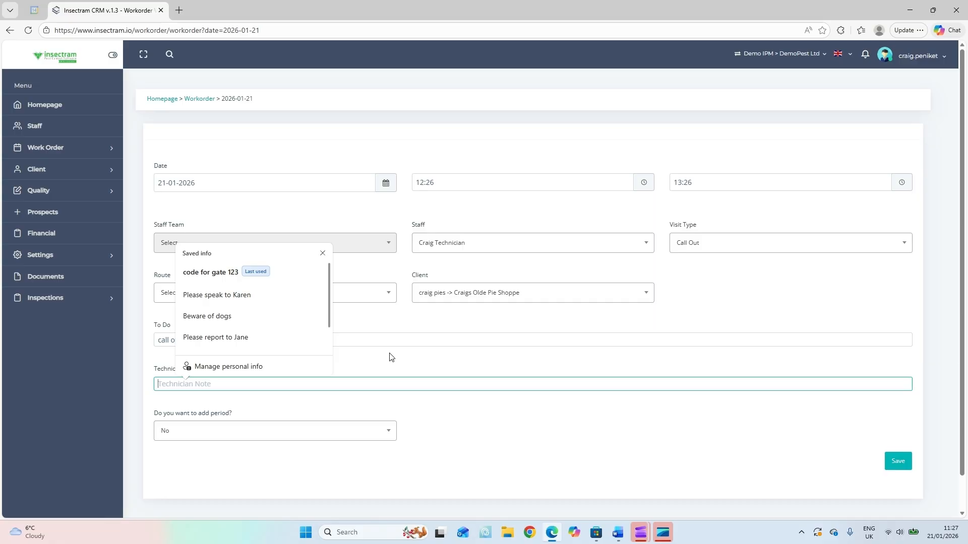
{"action": "left_click", "coordinate": [220, 273]}
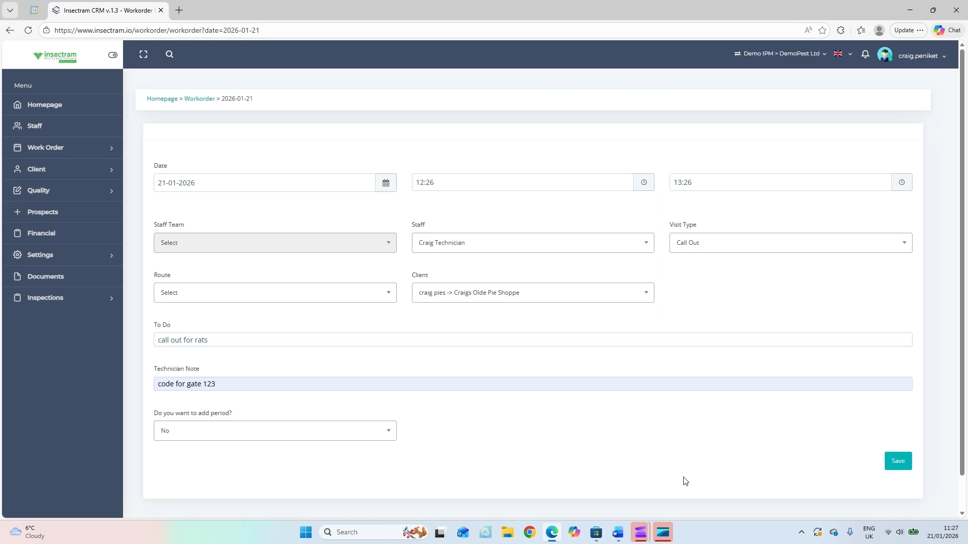
Save the new work order and return to the work order calendar
{"action": "left_click", "coordinate": [899, 466]}
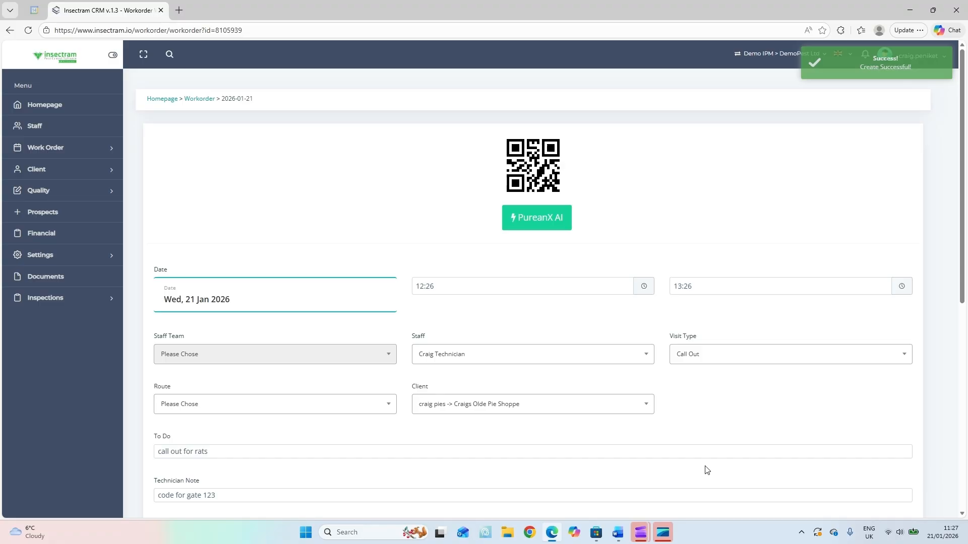
{"action": "left_click", "coordinate": [195, 98]}
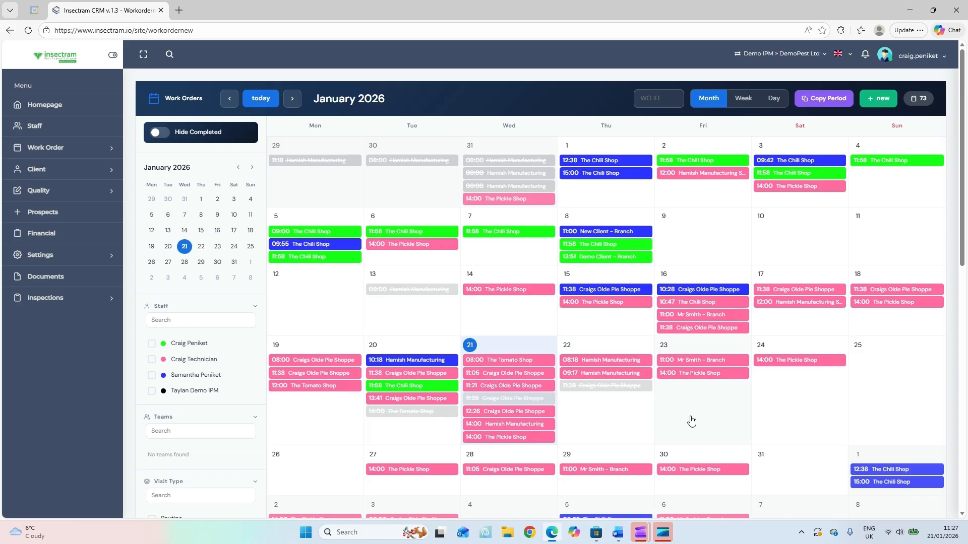
{"action": "left_click", "coordinate": [509, 352]}
{"action": "left_click", "coordinate": [640, 532]}
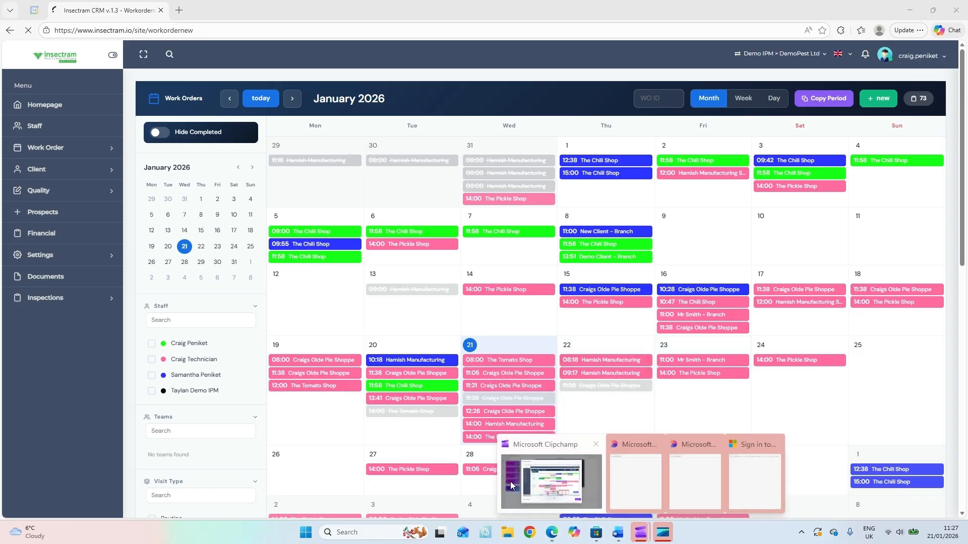
{"action": "left_click", "coordinate": [511, 486]}
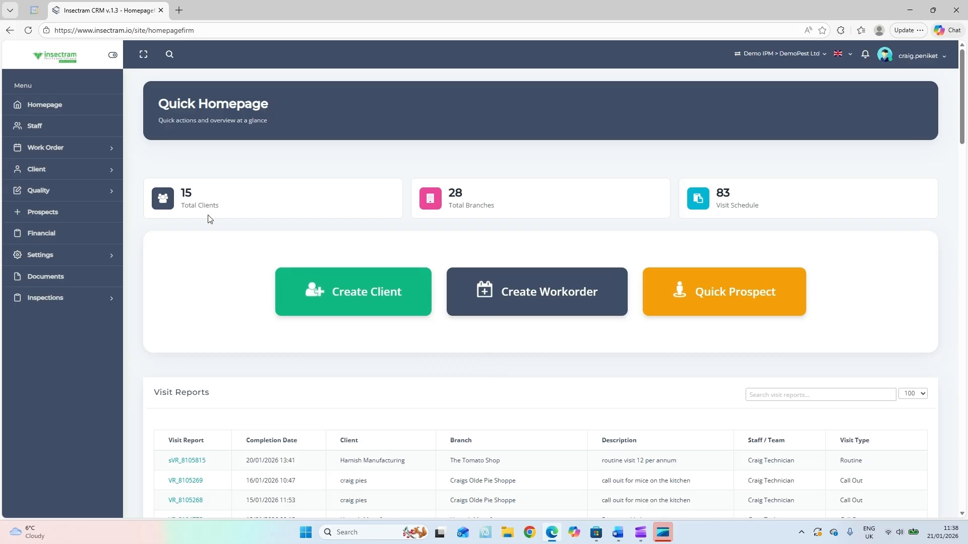
Open the work order calendar and view the details of The Pickle Shop visit on 15 January 2026
{"action": "left_click", "coordinate": [68, 153]}
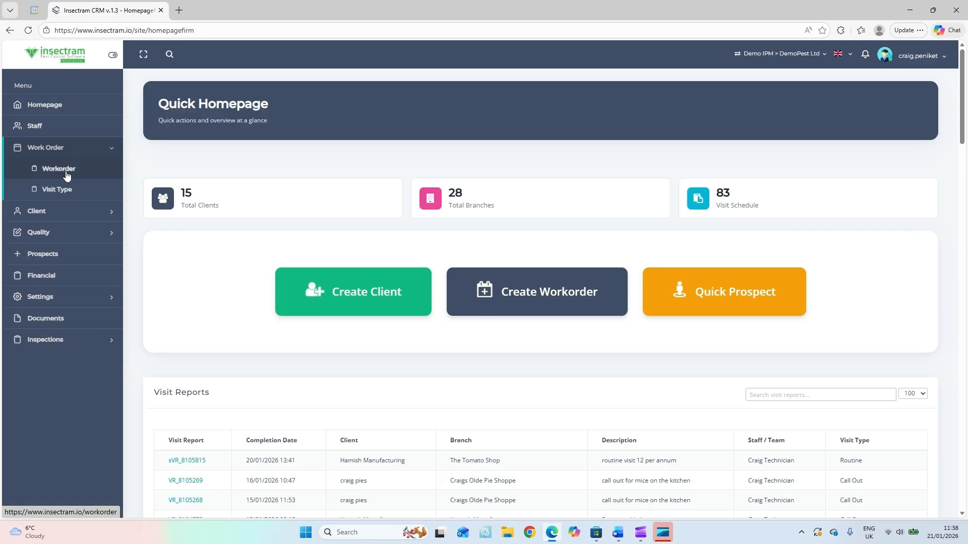
{"action": "left_click", "coordinate": [67, 174]}
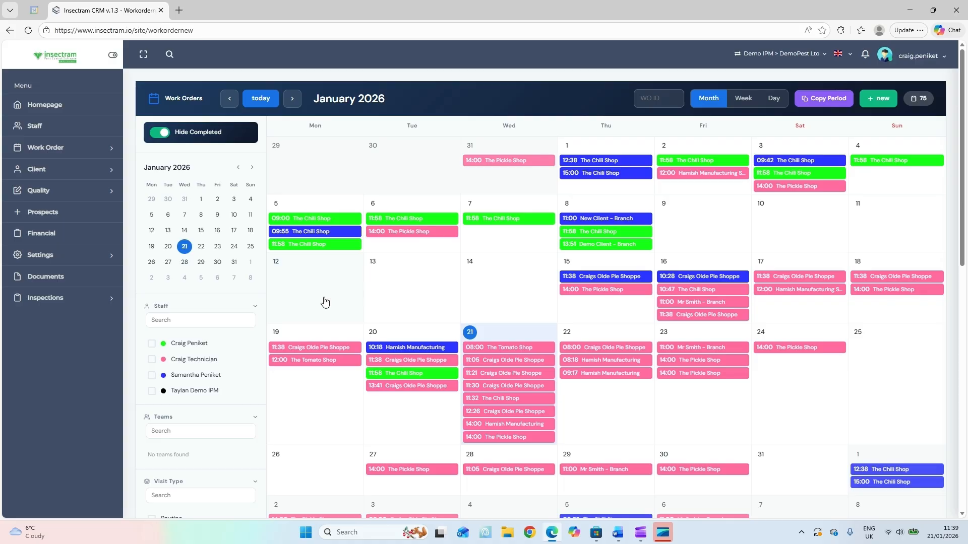
{"action": "mouse_move", "coordinate": [596, 288]}
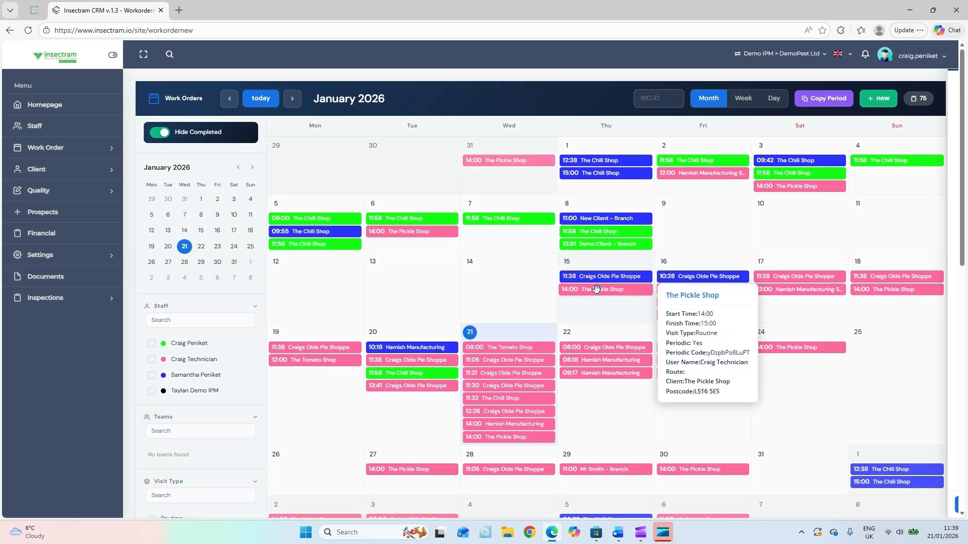
{"action": "left_click", "coordinate": [597, 289]}
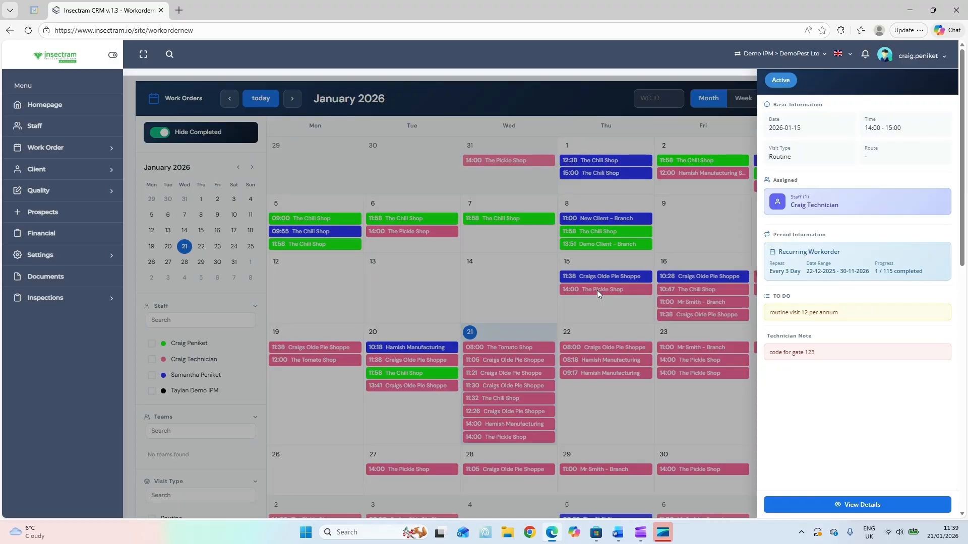
{"action": "left_click", "coordinate": [547, 292]}
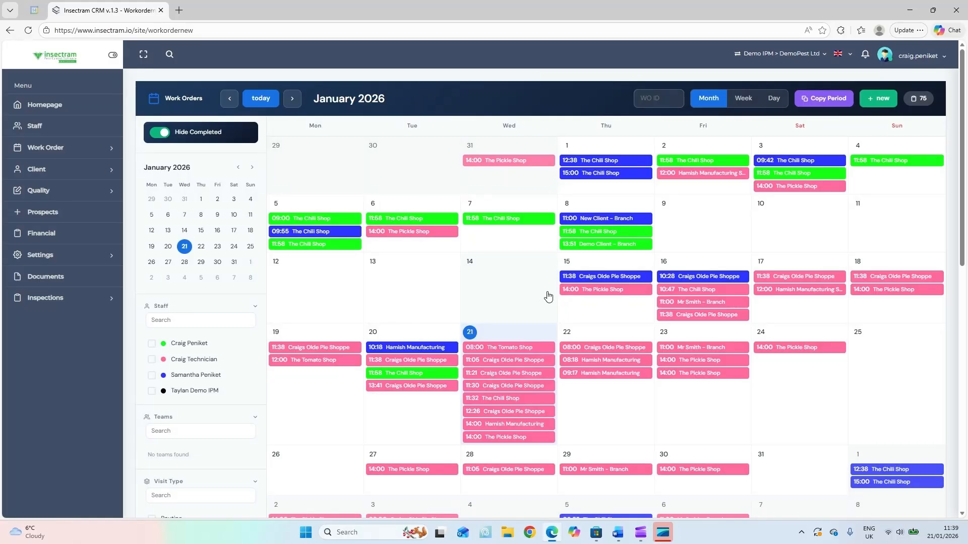
Reschedule The Pickle Shop visit on 15 January to 22 January 2026 and confirm the change
{"action": "mouse_move", "coordinate": [581, 288]}
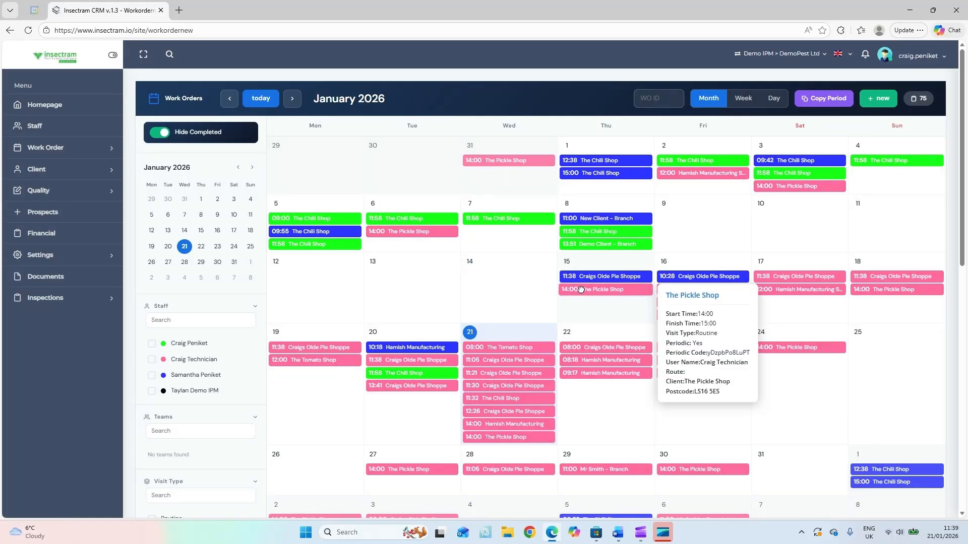
{"action": "left_click_drag", "start_coordinate": [581, 288], "coordinate": [582, 399]}
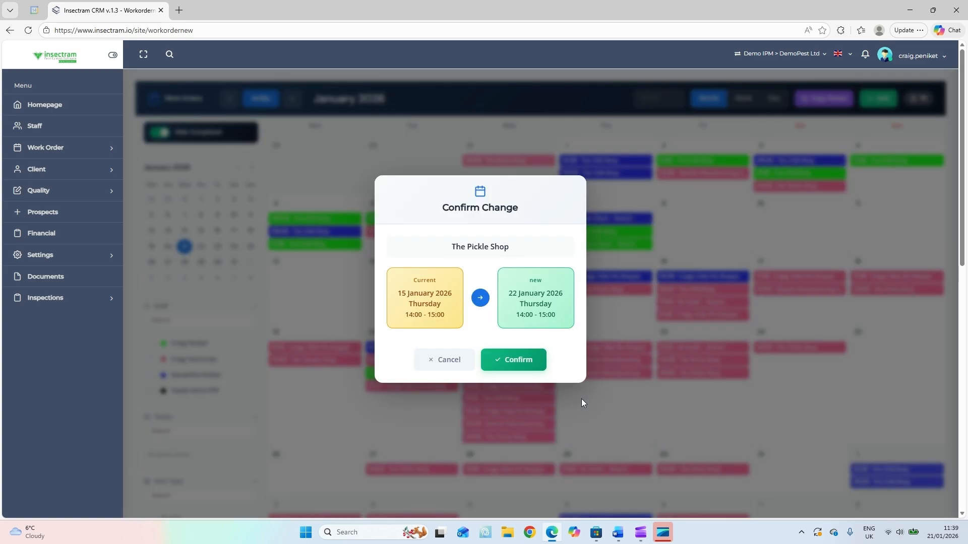
{"action": "left_click", "coordinate": [500, 369]}
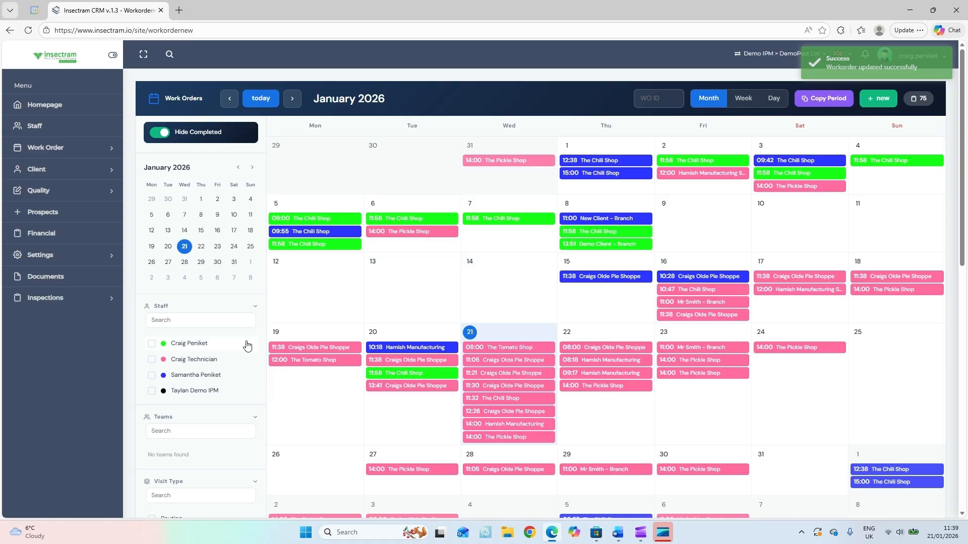
Look through the calendar's staff, team, visit type, client, client's branch and date range filters
{"action": "scroll", "coordinate": [247, 344], "scroll_direction": "down", "scroll_amount": 2}
{"action": "scroll", "coordinate": [247, 345], "scroll_direction": "down", "scroll_amount": 3}
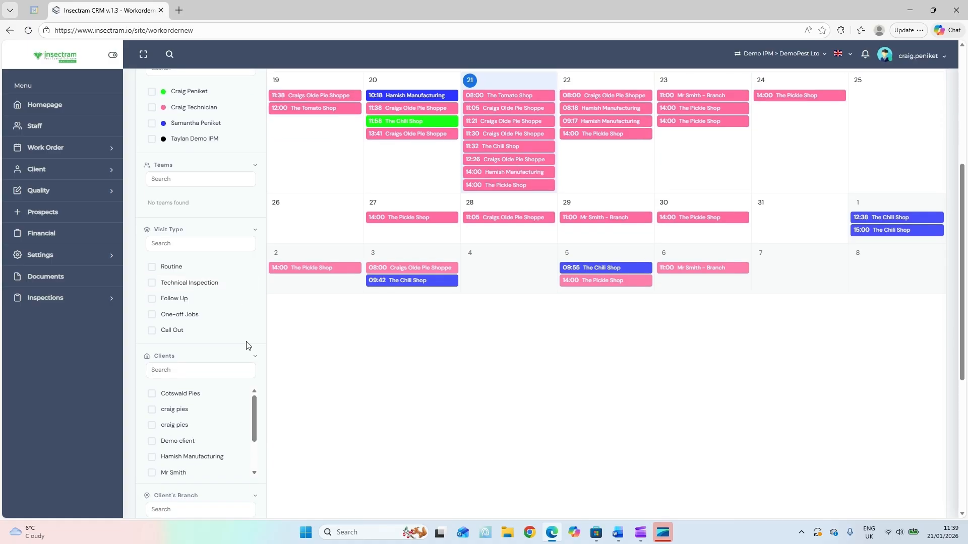
{"action": "scroll", "coordinate": [247, 346], "scroll_direction": "down", "scroll_amount": 4}
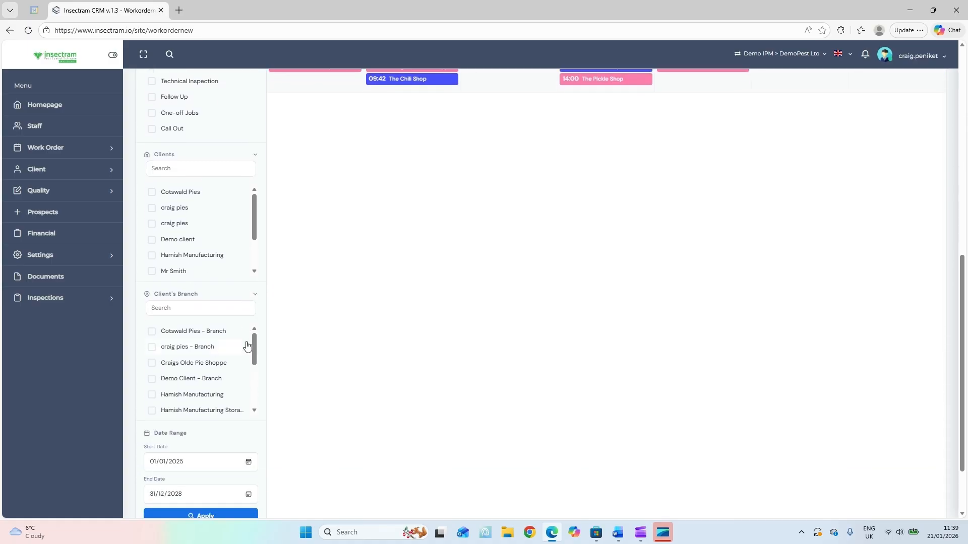
{"action": "scroll", "coordinate": [479, 341], "scroll_direction": "up", "scroll_amount": 5}
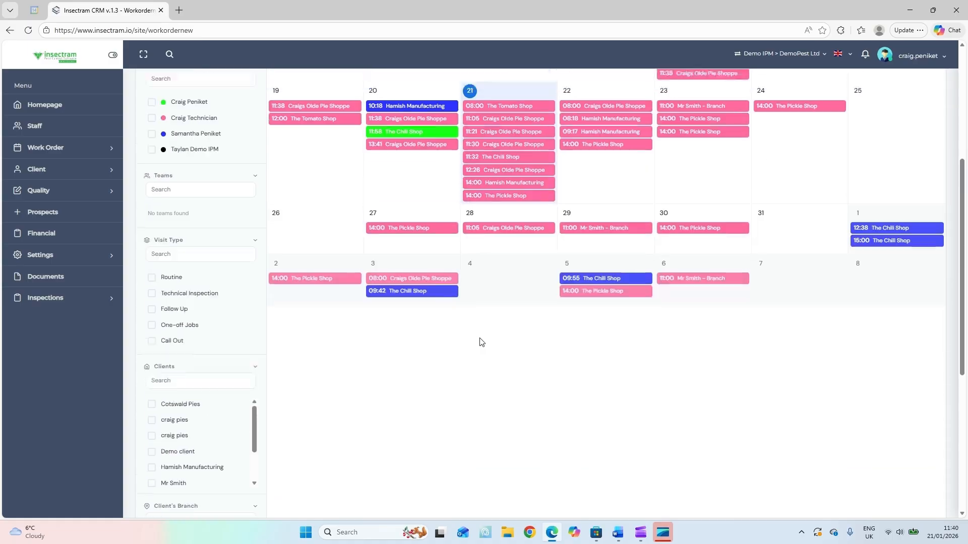
{"action": "scroll", "coordinate": [480, 342], "scroll_direction": "up", "scroll_amount": 4}
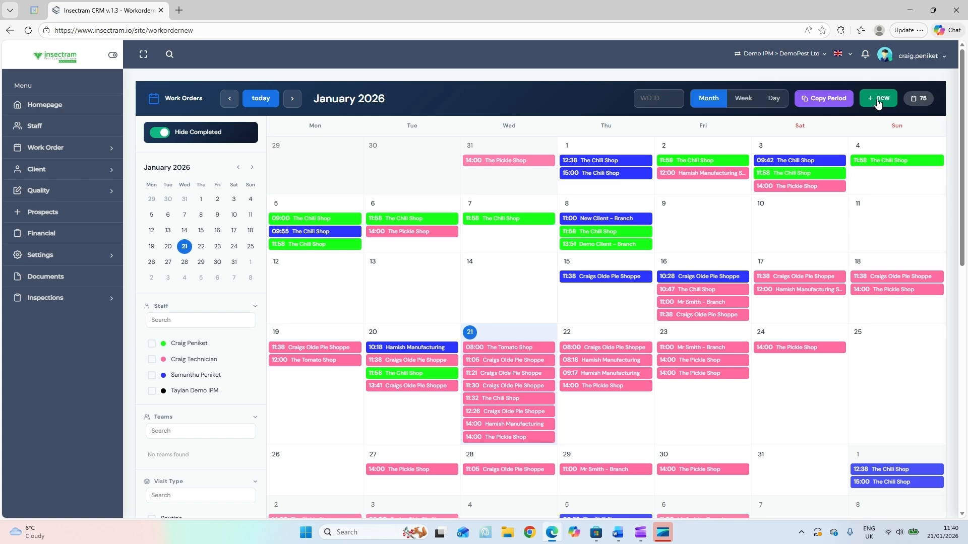
Start a new work order on 21 January 2026 with a start time of 11:40 and an end time of 12:40
{"action": "left_click", "coordinate": [505, 337]}
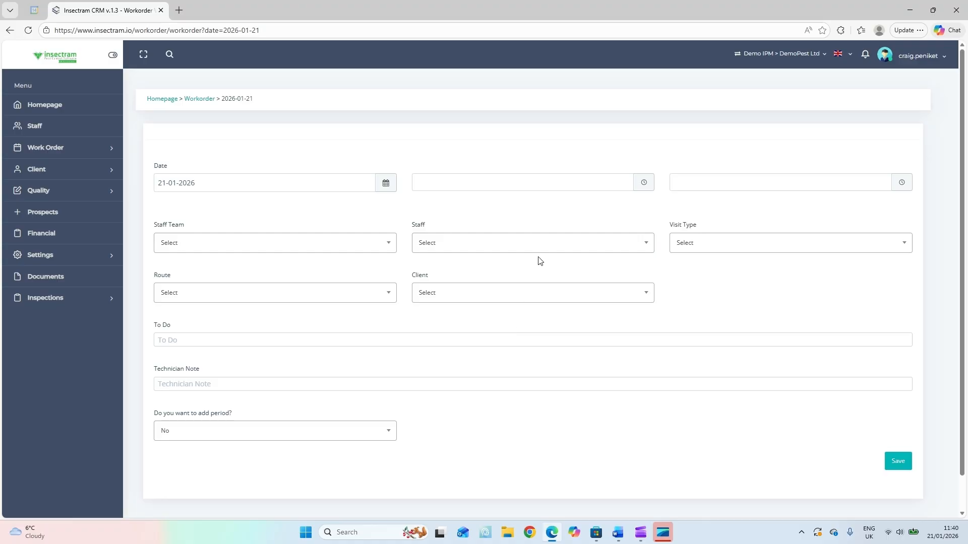
{"action": "left_click", "coordinate": [643, 183]}
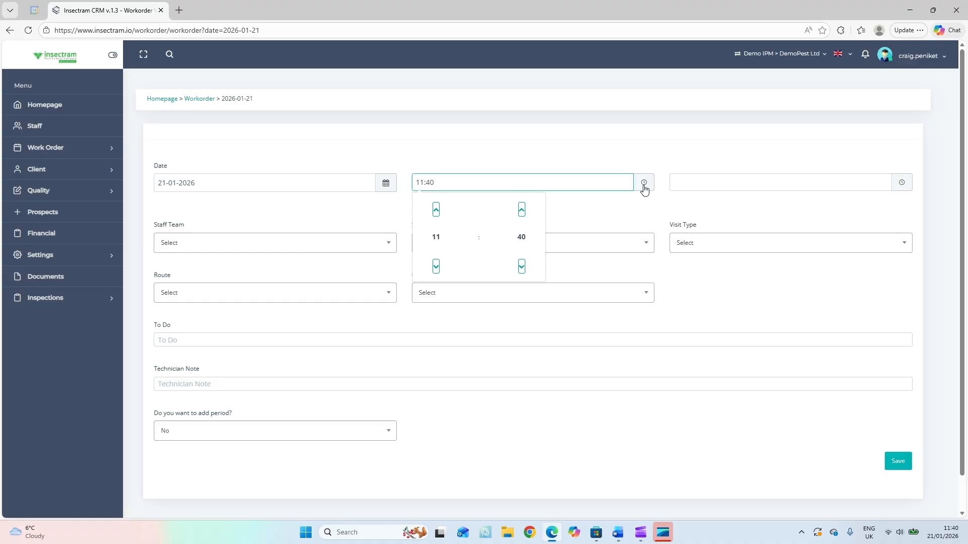
{"action": "left_click", "coordinate": [644, 188]}
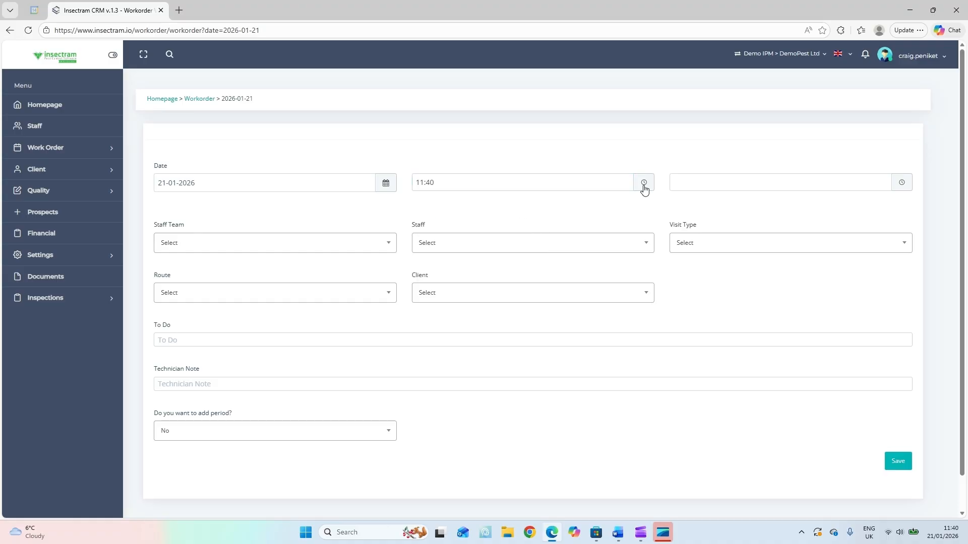
{"action": "left_click", "coordinate": [902, 184]}
{"action": "left_click", "coordinate": [803, 210]}
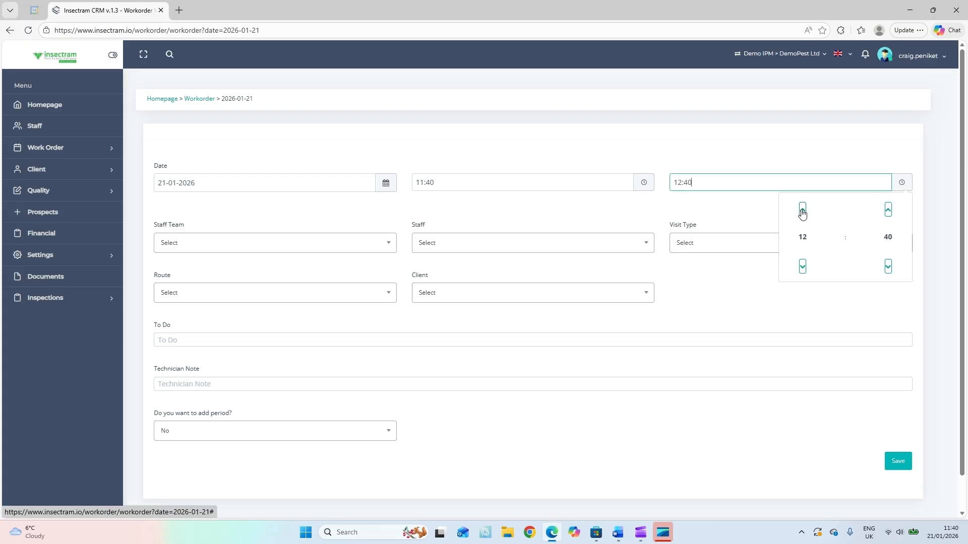
{"action": "left_click", "coordinate": [824, 154]}
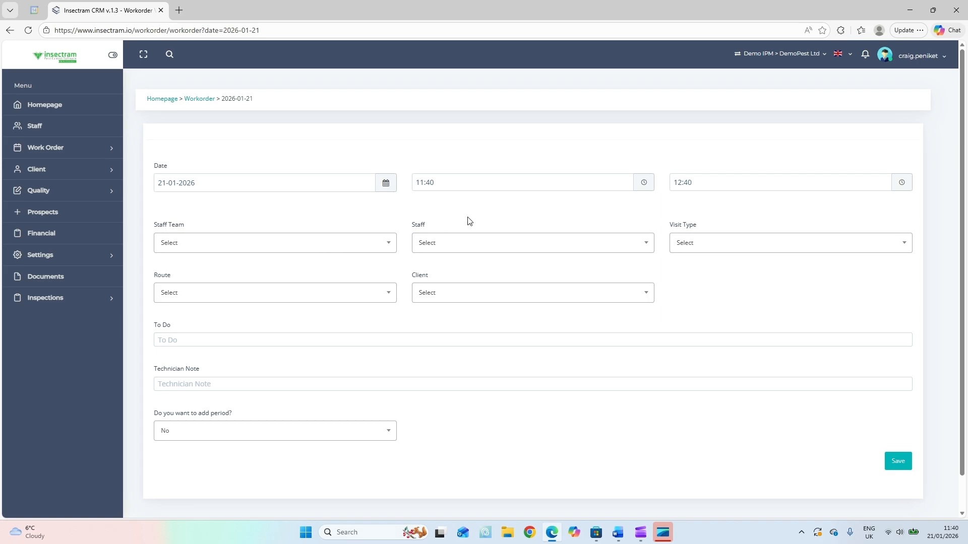
Assign the technician as the staff member for the 11:40 work order and set its visit type to Call Out
{"action": "left_click", "coordinate": [490, 245]}
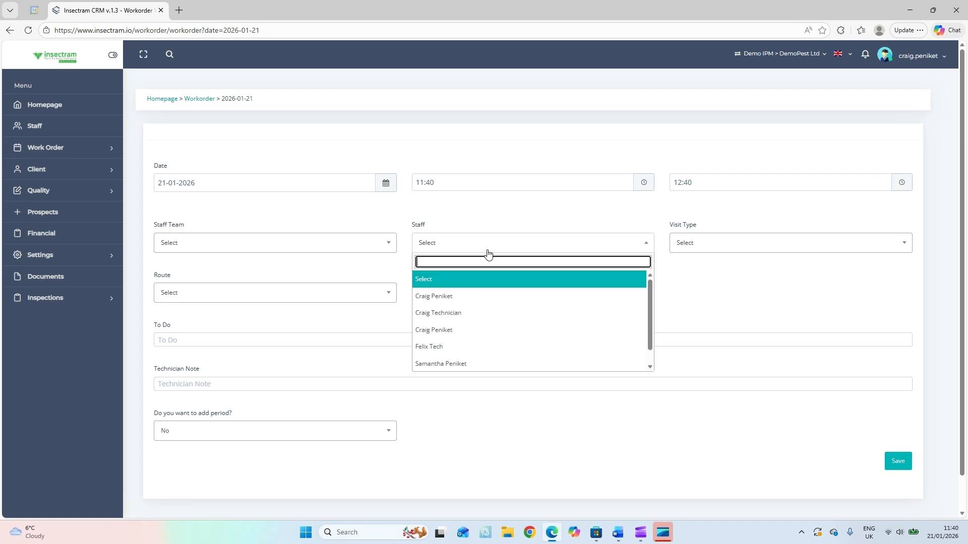
{"action": "left_click", "coordinate": [463, 313]}
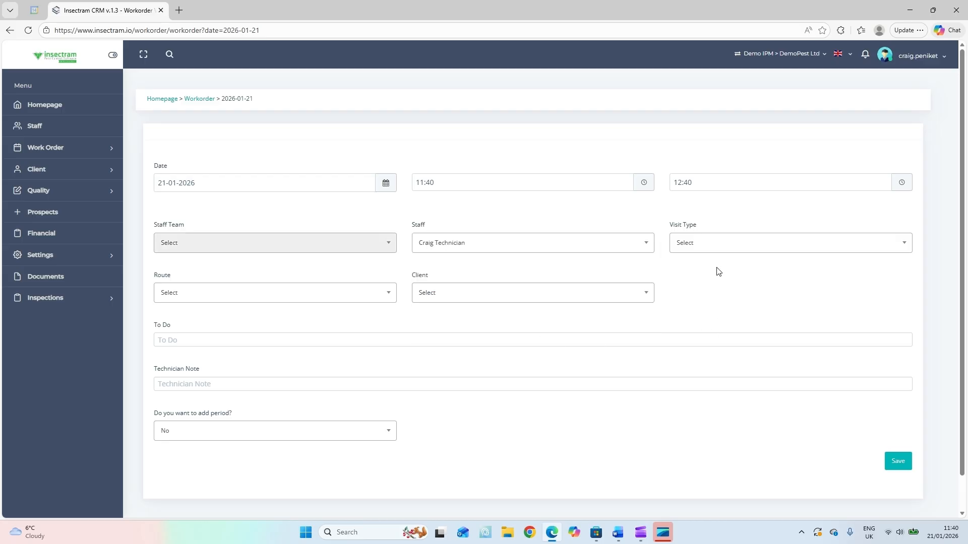
{"action": "left_click", "coordinate": [717, 246]}
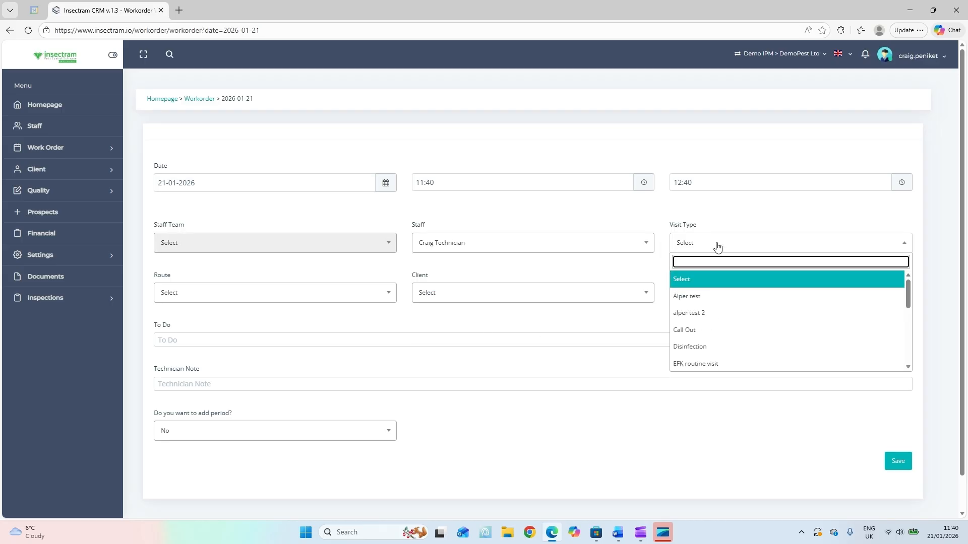
{"action": "scroll", "coordinate": [721, 293], "scroll_direction": "down", "scroll_amount": 5}
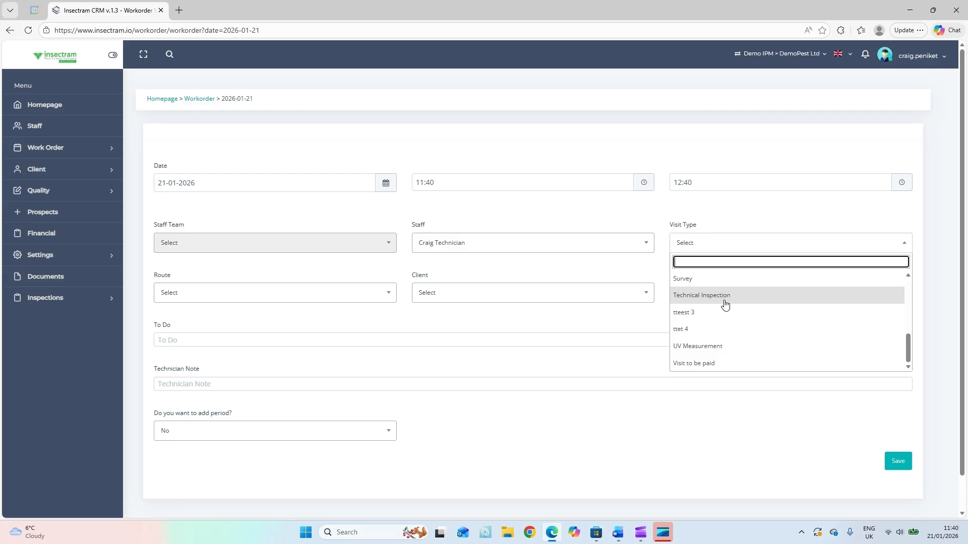
{"action": "scroll", "coordinate": [729, 321], "scroll_direction": "up", "scroll_amount": 5}
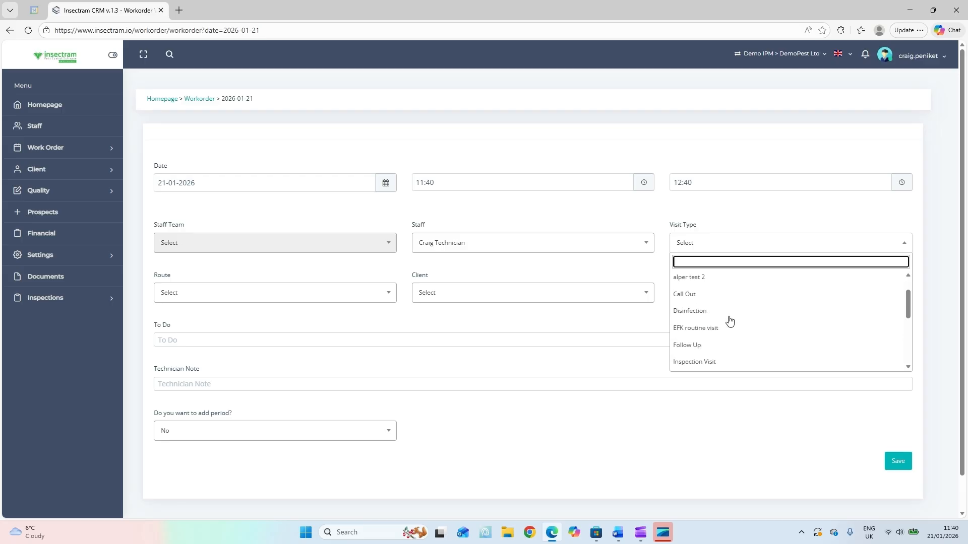
{"action": "scroll", "coordinate": [729, 320], "scroll_direction": "down", "scroll_amount": 1}
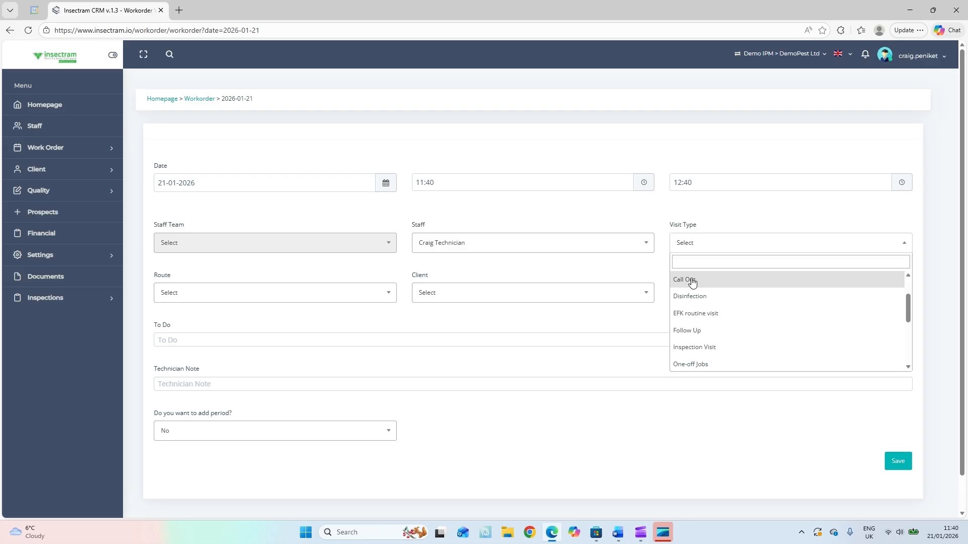
{"action": "left_click", "coordinate": [692, 281]}
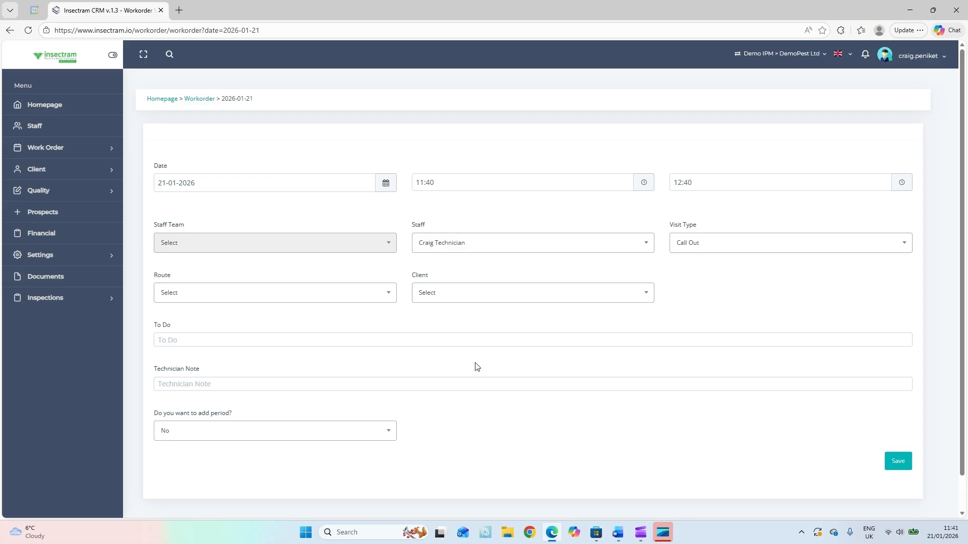
Find "craigs" among the clients and set Craigs Olde Pie Shoppe as the 11:40 work order's client
{"action": "left_click", "coordinate": [473, 299]}
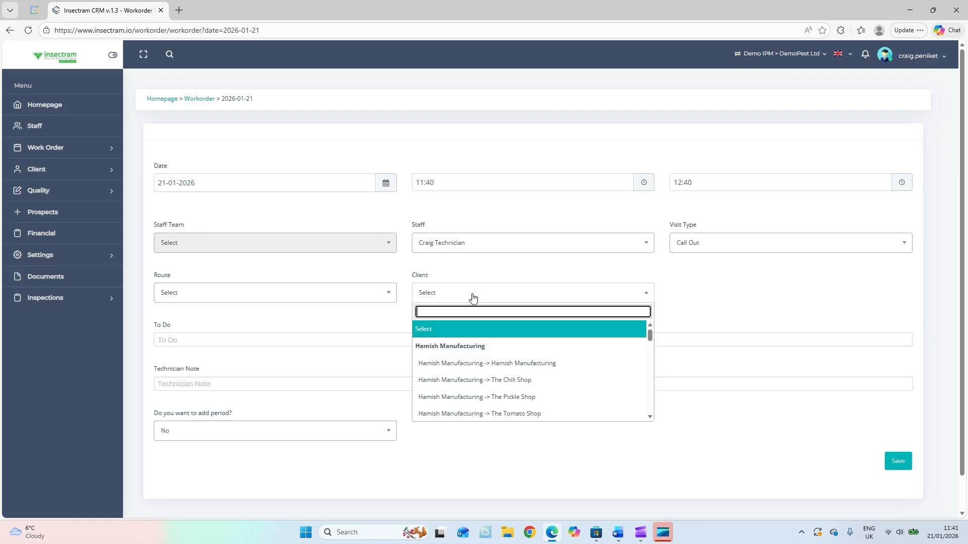
{"action": "type", "text": "cra"}
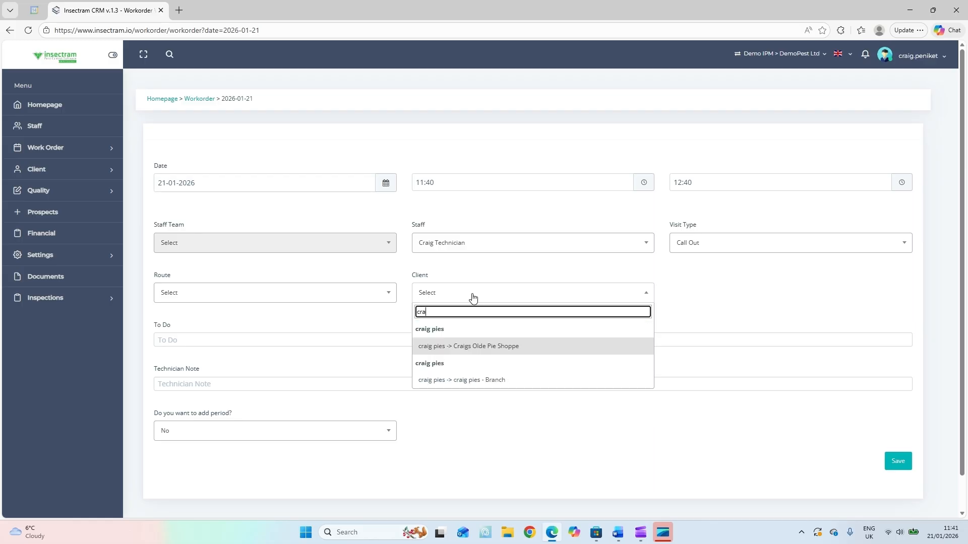
{"action": "type", "text": "igs"}
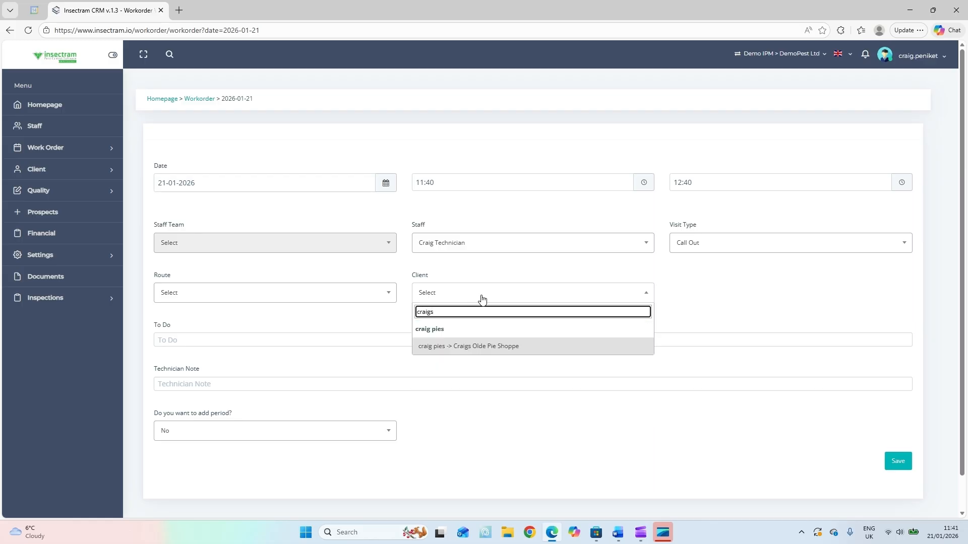
{"action": "left_click", "coordinate": [500, 348]}
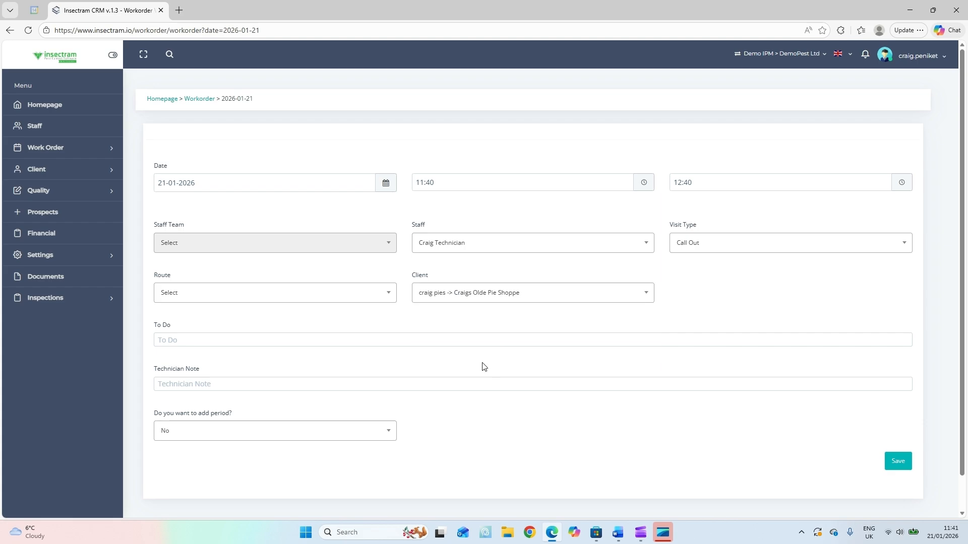
Enter "call out for rats" as the To Do, add the saved technician note about whom to speak to, and save the work order
{"action": "left_click", "coordinate": [167, 340]}
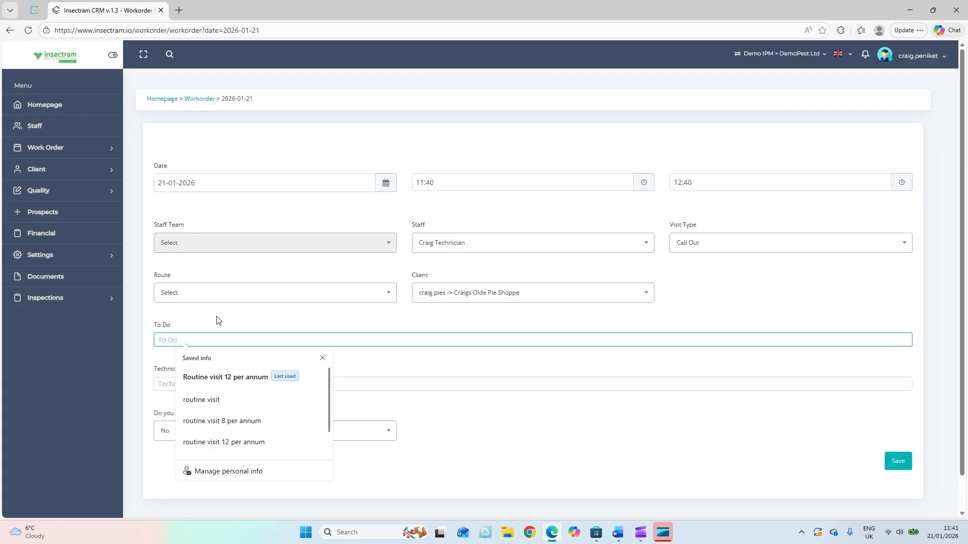
{"action": "type", "text": "call out fo"}
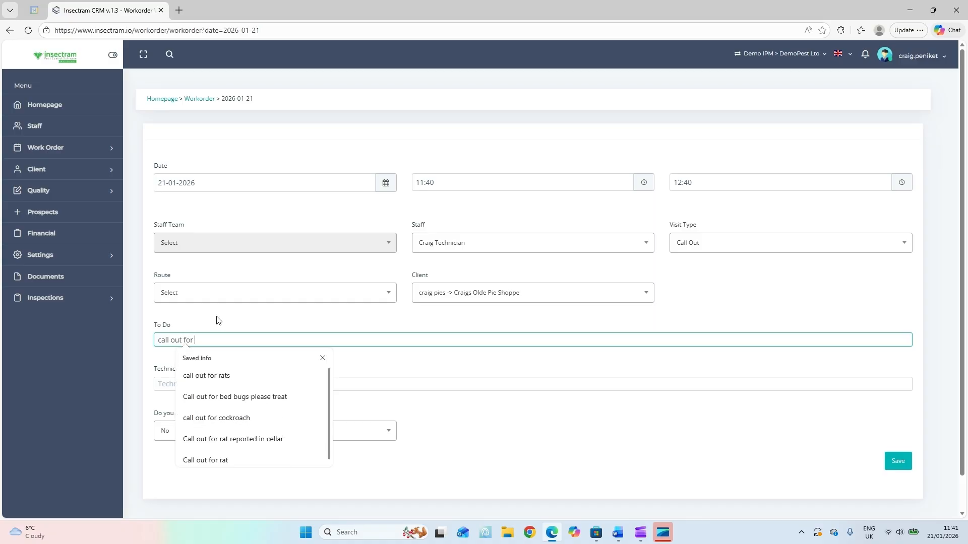
{"action": "type", "text": "rats"}
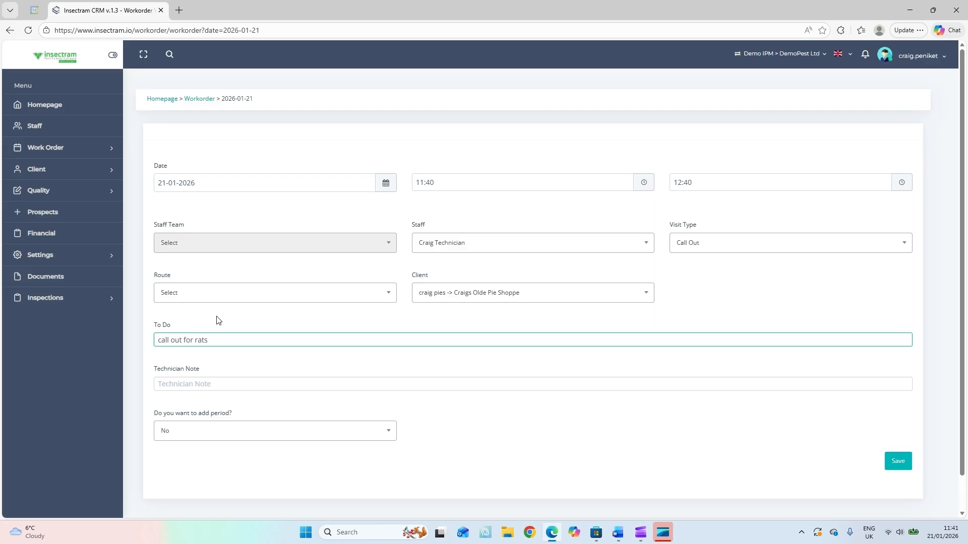
{"action": "left_click", "coordinate": [180, 383]}
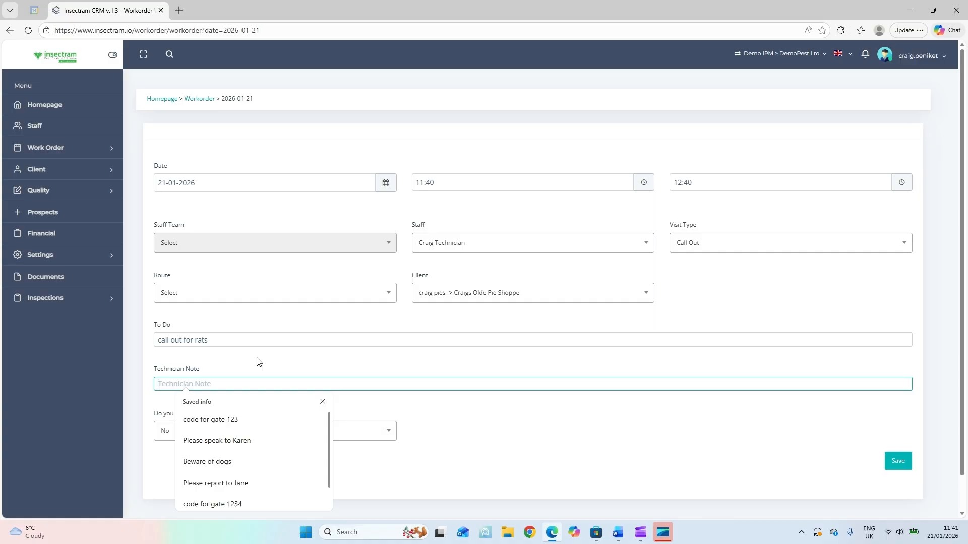
{"action": "left_click", "coordinate": [229, 441]}
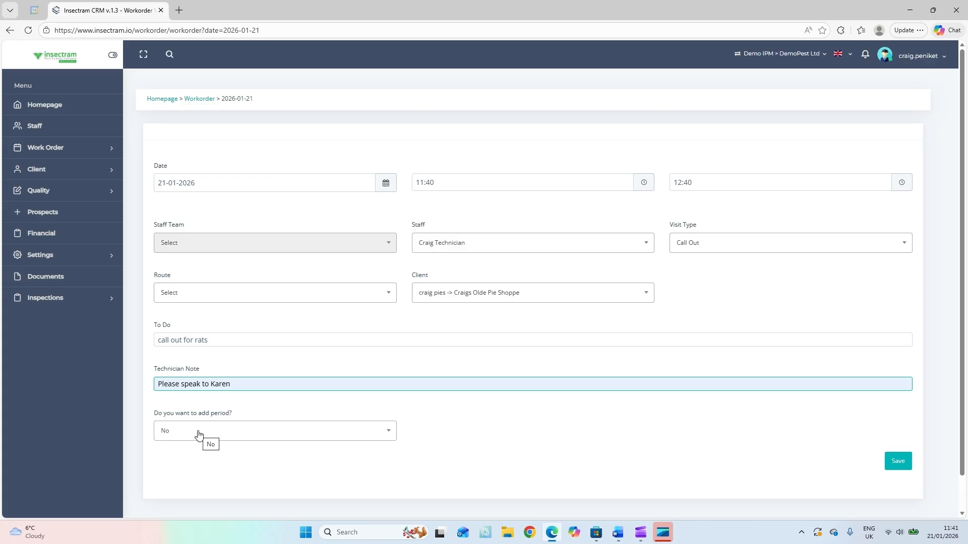
{"action": "left_click", "coordinate": [900, 463]}
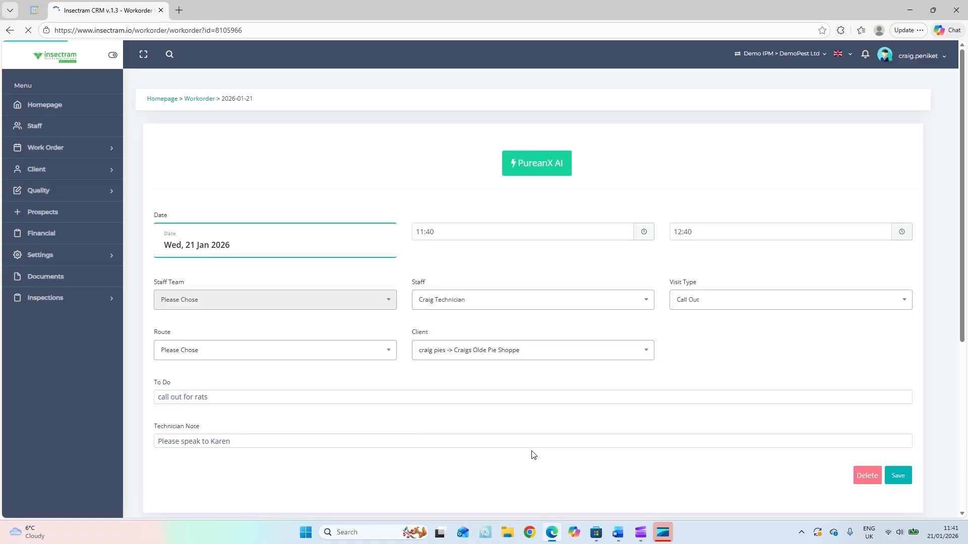
Review the saved call-out work order and return to the calendar to check the visits on 21 January 2026
{"action": "scroll", "coordinate": [533, 452], "scroll_direction": "down", "scroll_amount": 2}
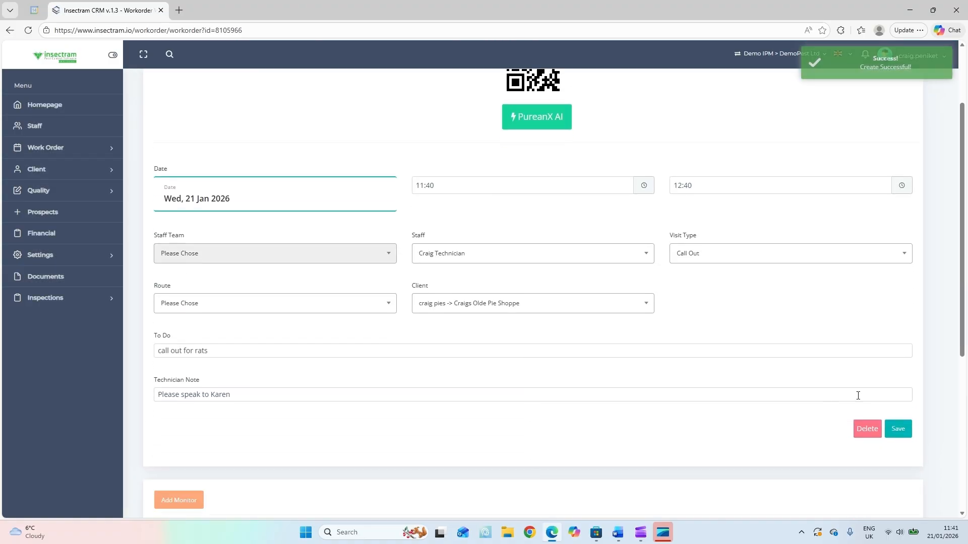
{"action": "left_click_drag", "start_coordinate": [964, 332], "coordinate": [964, 357]}
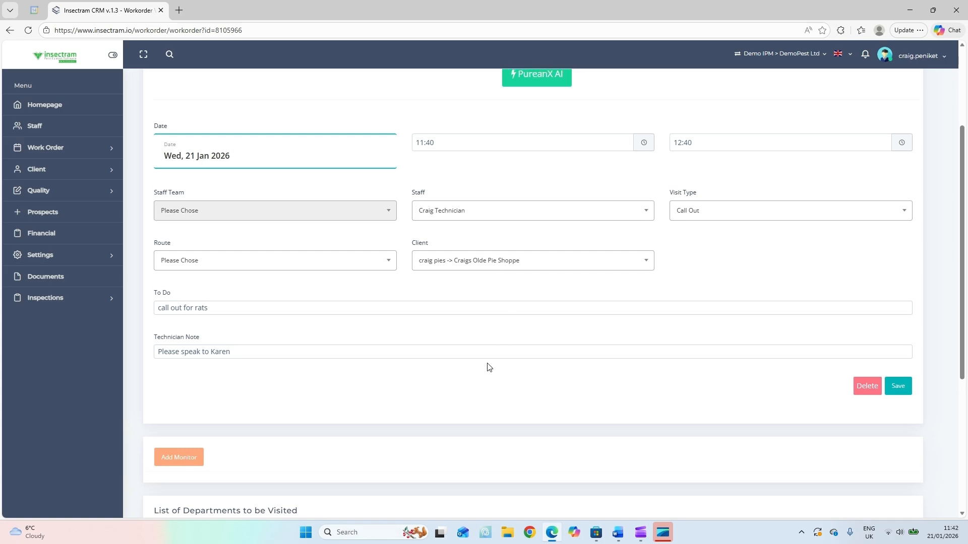
{"action": "scroll", "coordinate": [486, 365], "scroll_direction": "up", "scroll_amount": 3}
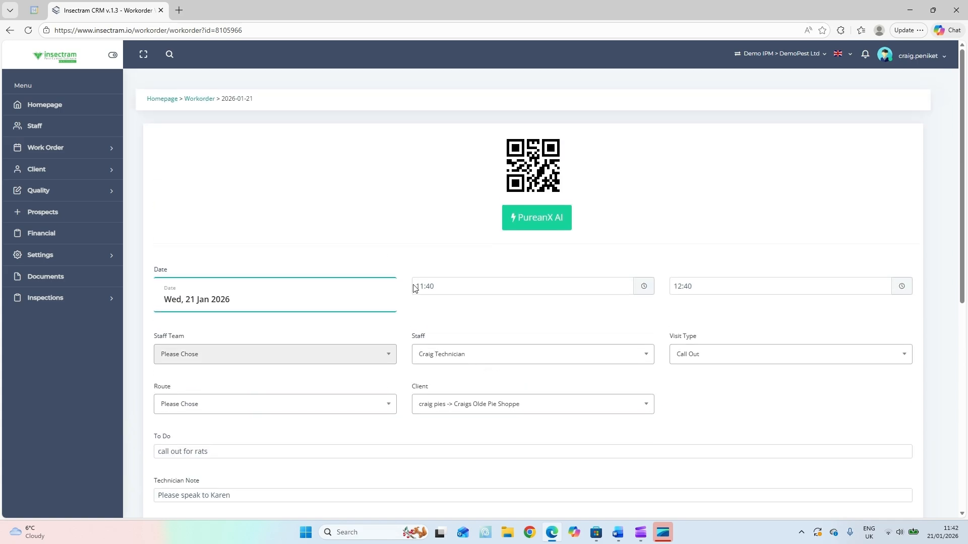
{"action": "left_click", "coordinate": [200, 99]}
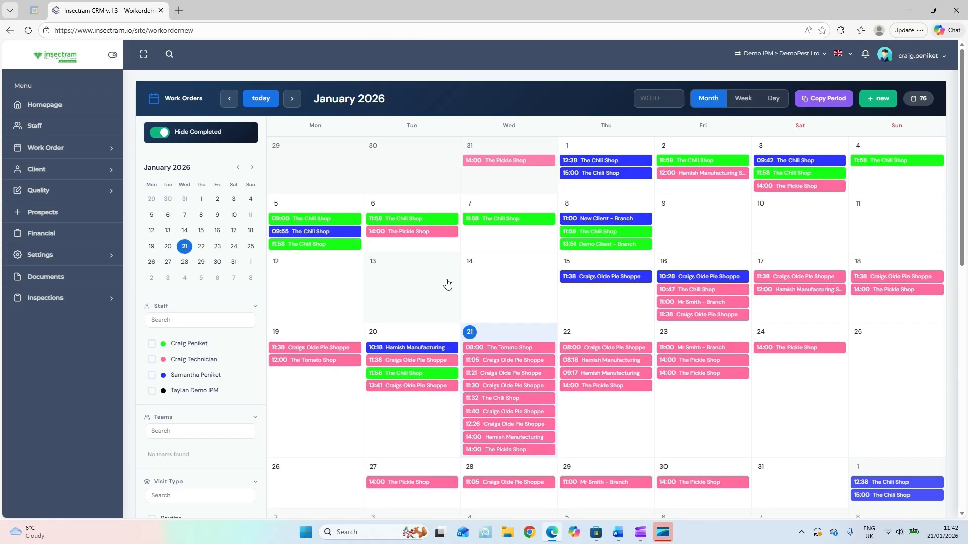
{"action": "mouse_move", "coordinate": [515, 400]}
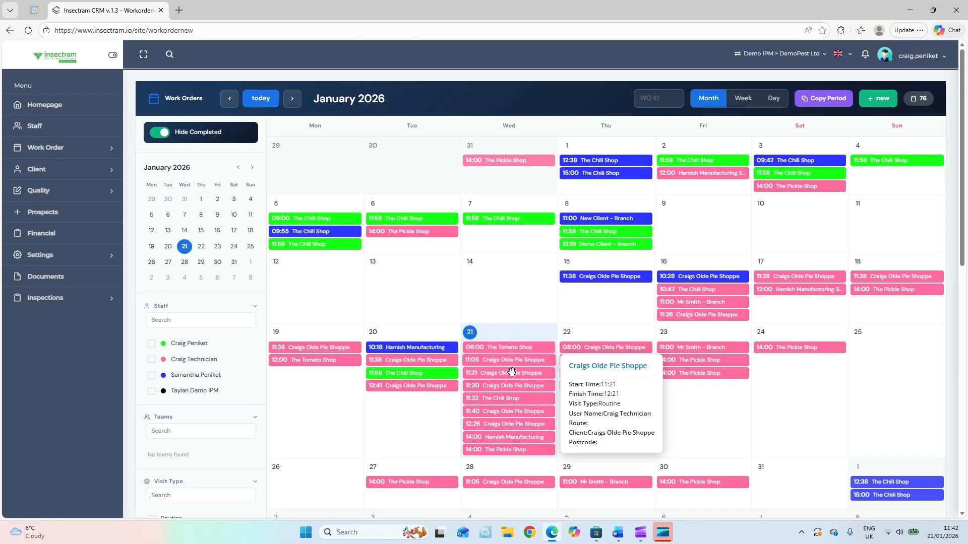
{"action": "mouse_move", "coordinate": [515, 425]}
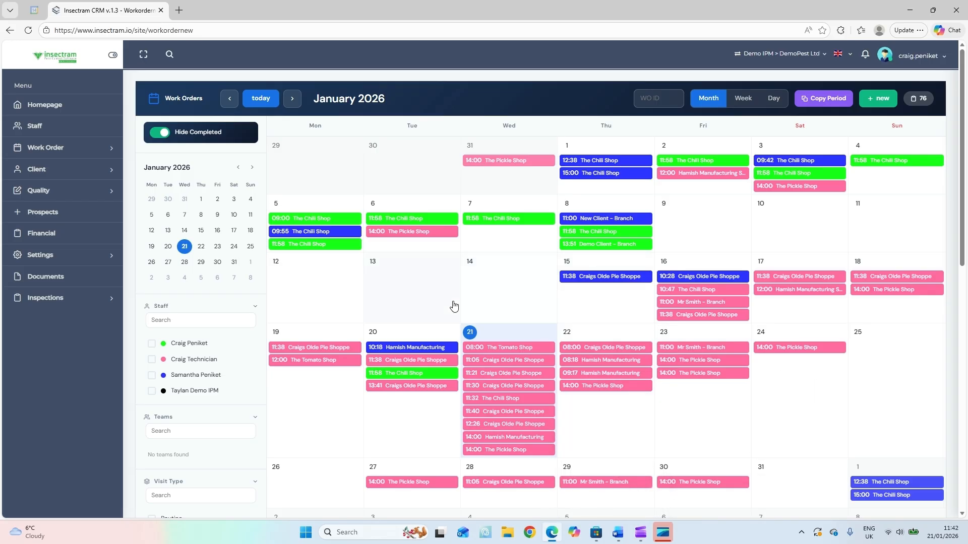
Start another work order on 21 January 2026 with start and end times of 11:42, and assign it to the technician
{"action": "left_click", "coordinate": [506, 334]}
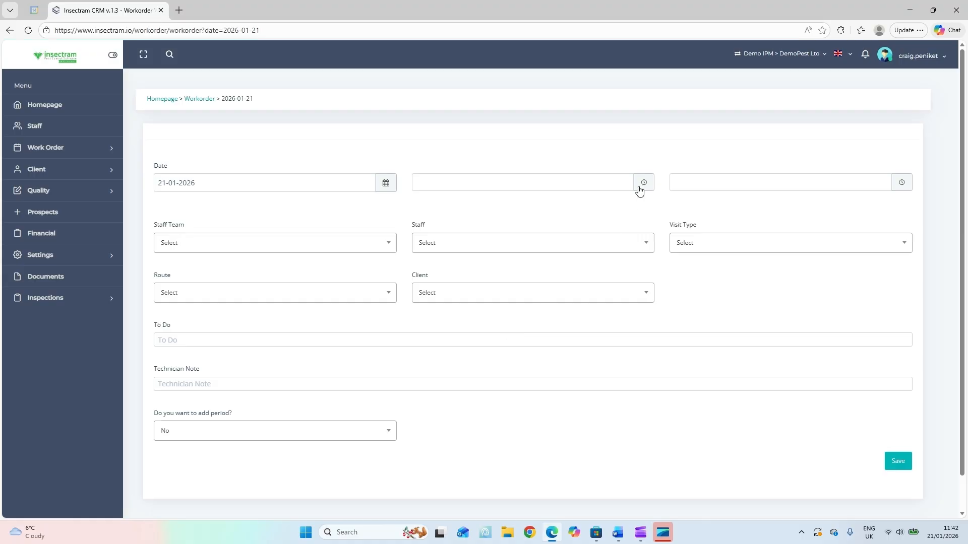
{"action": "left_click", "coordinate": [639, 187]}
{"action": "left_click", "coordinate": [902, 183]}
{"action": "left_click", "coordinate": [526, 251]}
{"action": "left_click", "coordinate": [433, 312]}
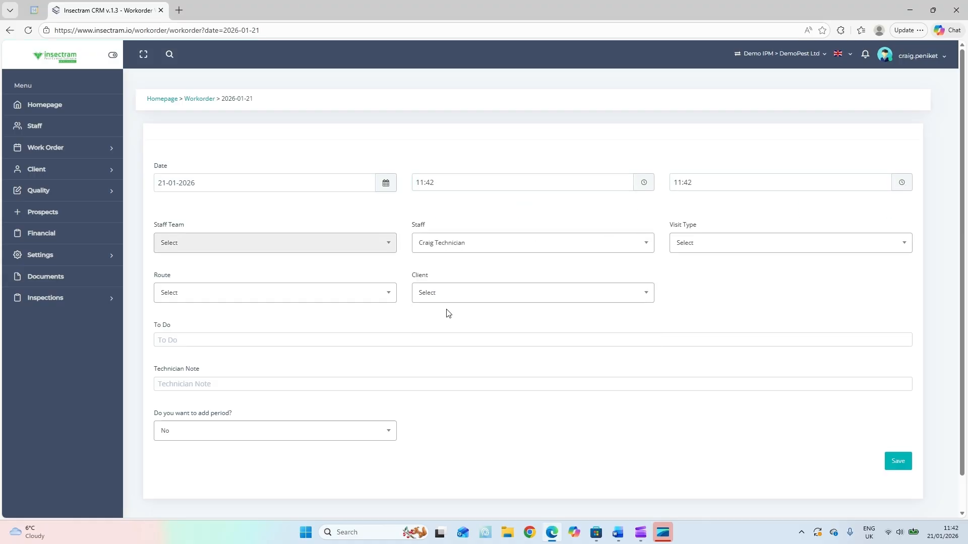
Set the 11:42 work order's visit type to Routine and its client to Hamish Manufacturing's The Tomato Shop
{"action": "left_click", "coordinate": [734, 245]}
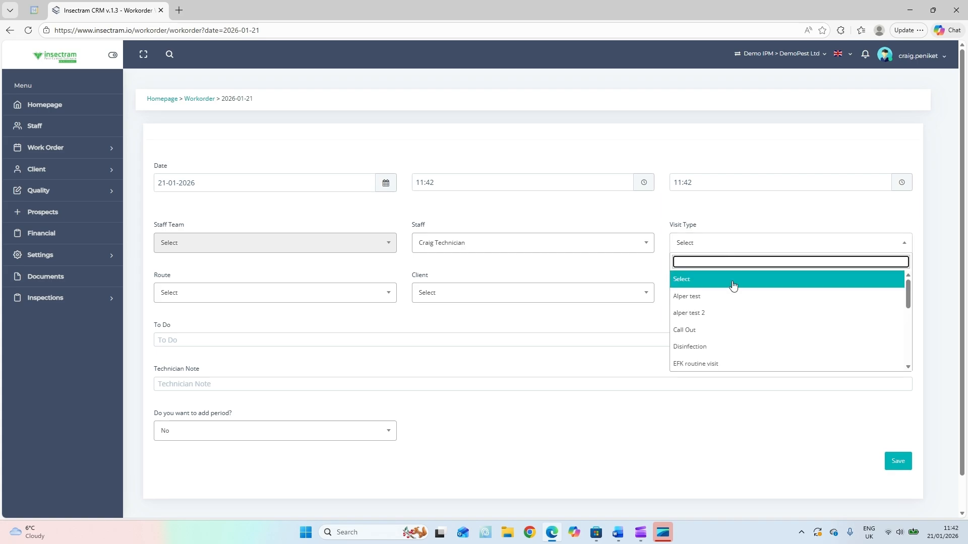
{"action": "scroll", "coordinate": [730, 305], "scroll_direction": "down", "scroll_amount": 3}
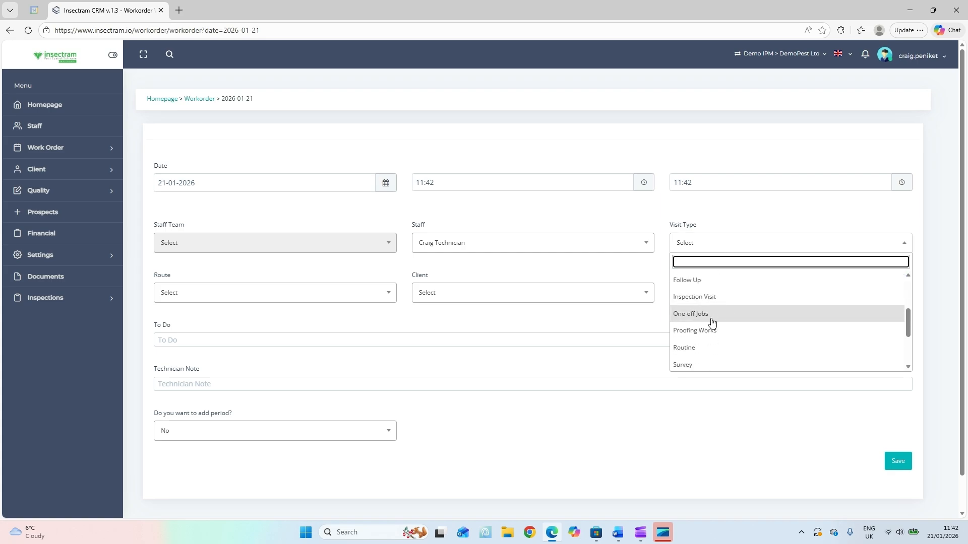
{"action": "left_click", "coordinate": [693, 349]}
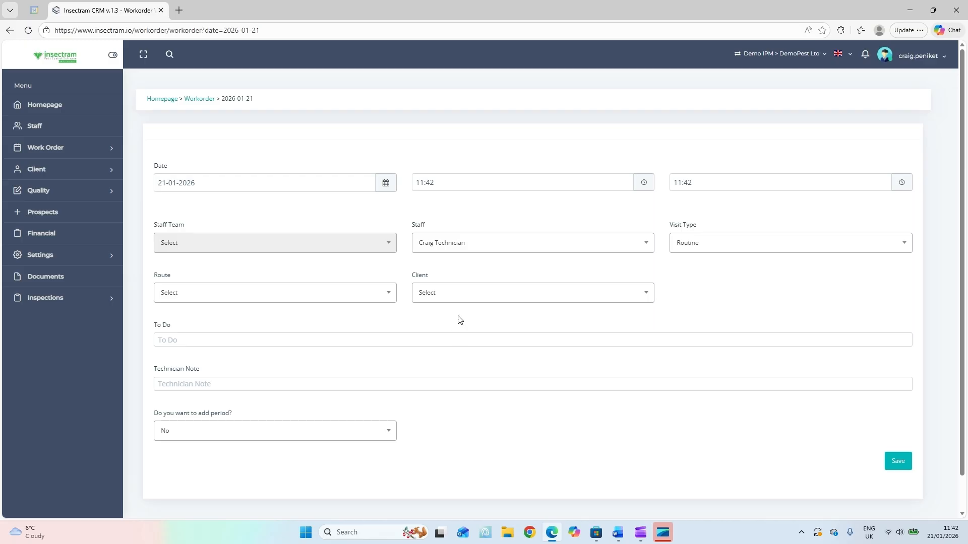
{"action": "left_click", "coordinate": [459, 295]}
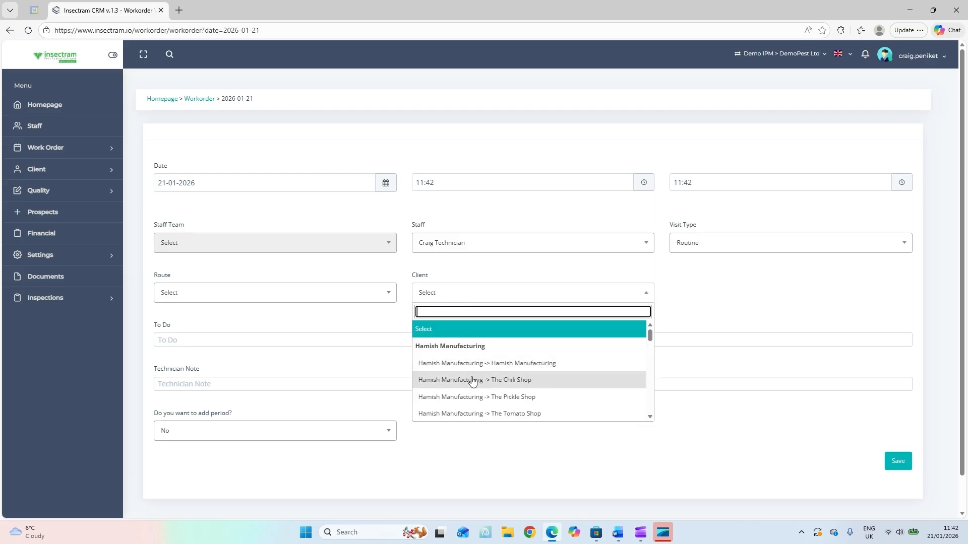
{"action": "left_click", "coordinate": [476, 414]}
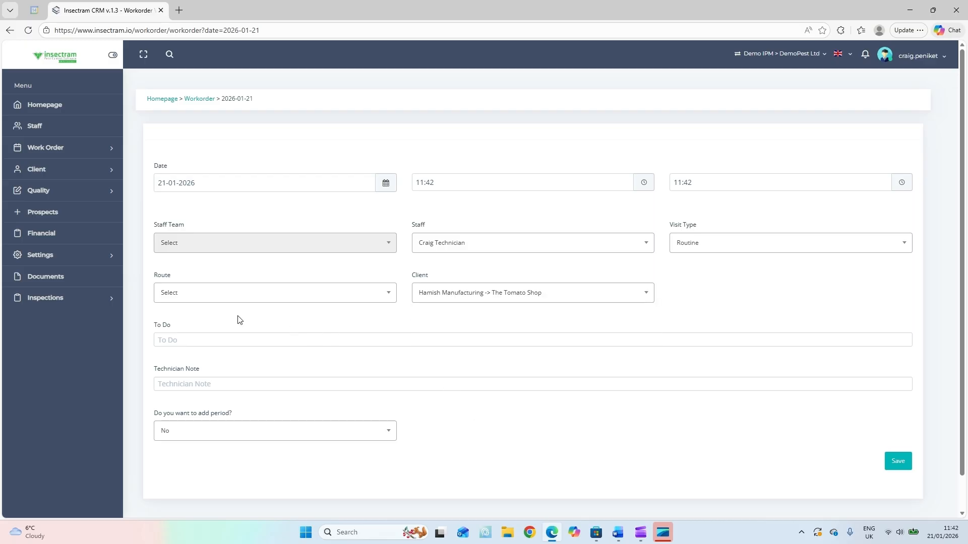
Fill in the To Do as "Routine visit 12 per annum" and add the saved gate code as the technician note
{"action": "left_click", "coordinate": [195, 341]}
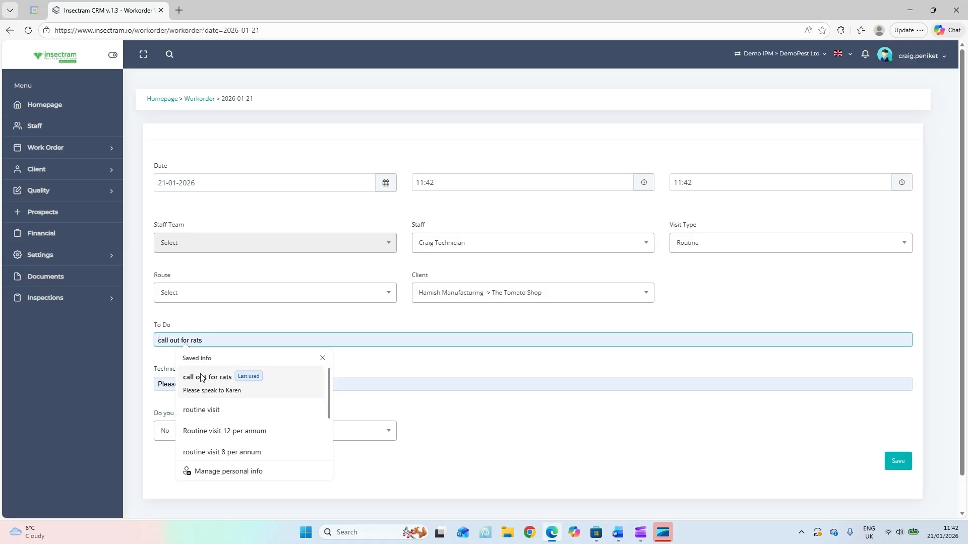
{"action": "left_click", "coordinate": [217, 431]}
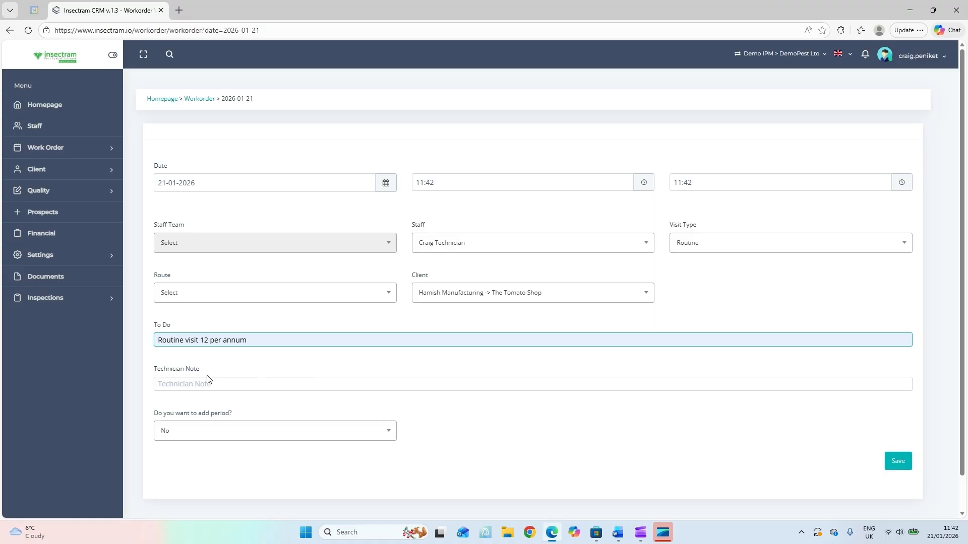
{"action": "left_click", "coordinate": [171, 386]}
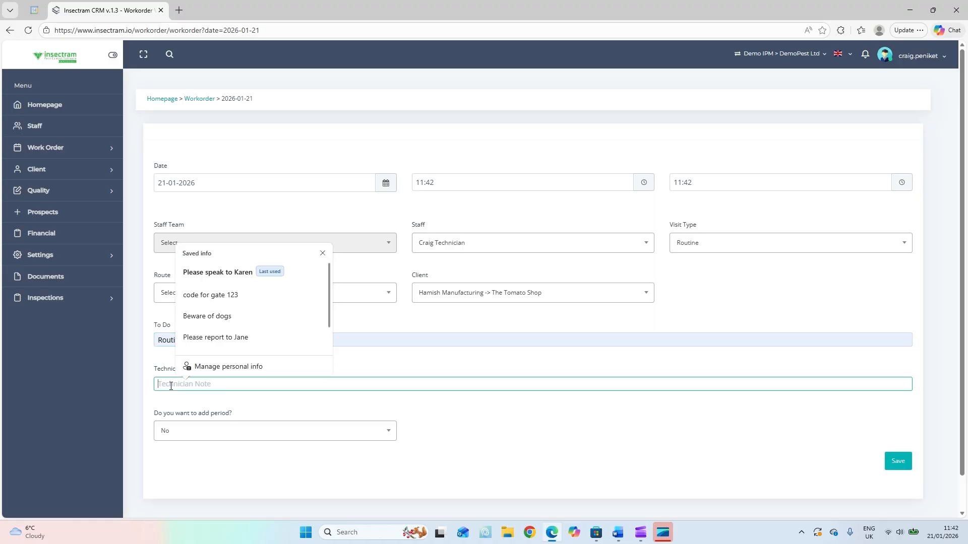
{"action": "left_click", "coordinate": [208, 289]}
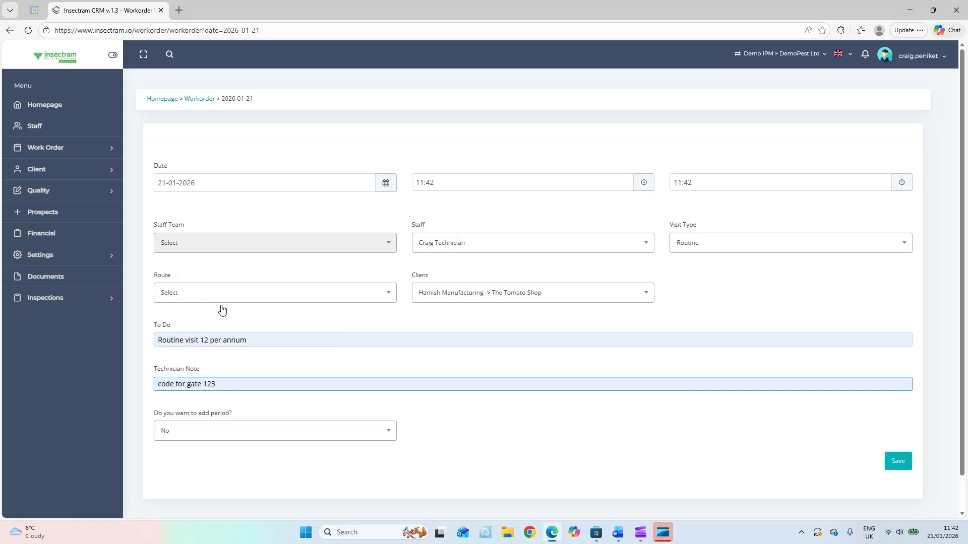
Choose Yes for adding a period to the routine work order and bring up its period settings
{"action": "scroll", "coordinate": [494, 417], "scroll_direction": "down", "scroll_amount": 1}
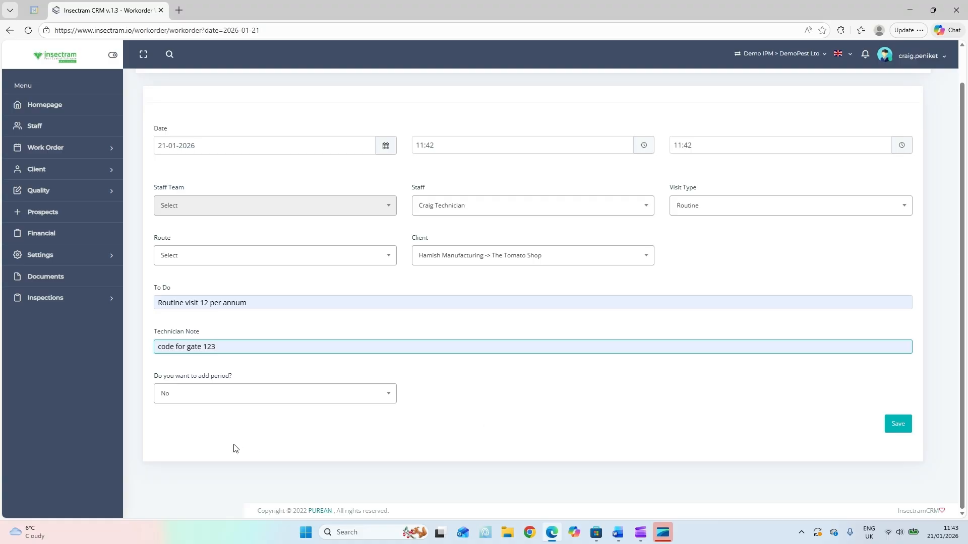
{"action": "left_click", "coordinate": [245, 397]}
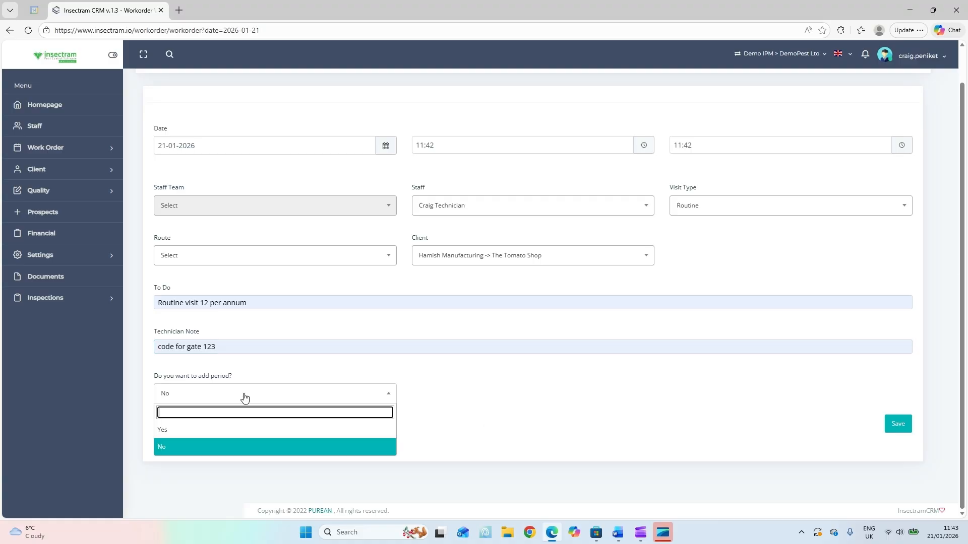
{"action": "left_click", "coordinate": [185, 433]}
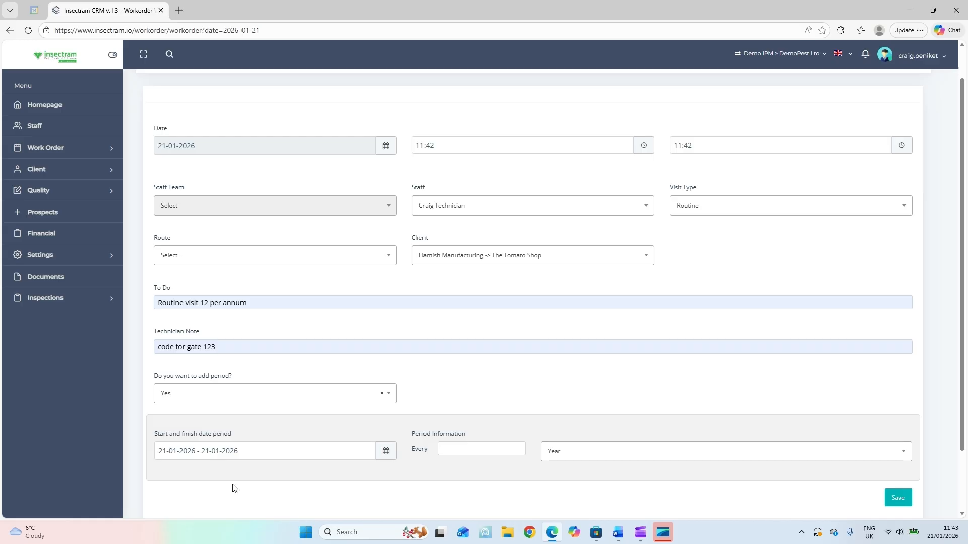
{"action": "scroll", "coordinate": [237, 499], "scroll_direction": "down", "scroll_amount": 1}
{"action": "scroll", "coordinate": [237, 499], "scroll_direction": "down", "scroll_amount": 1}
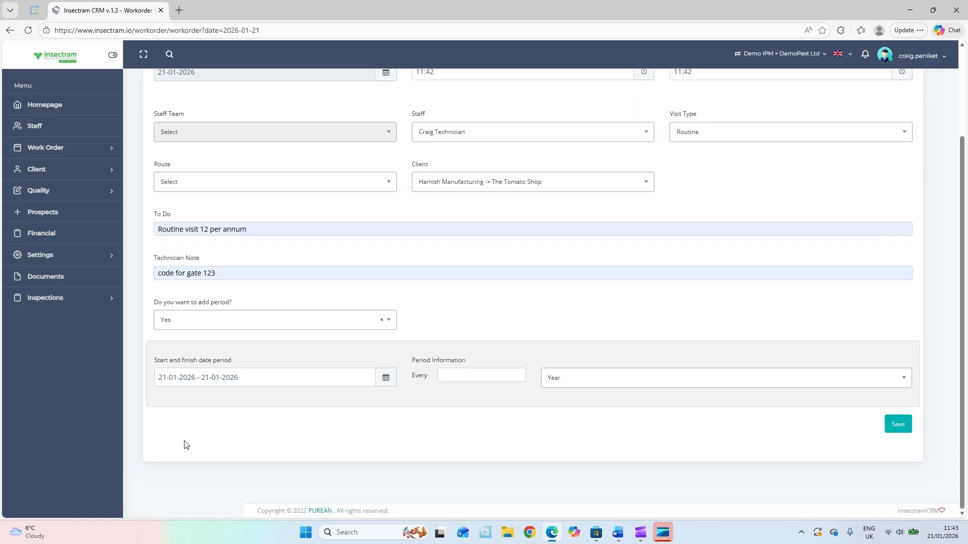
Set the routine work order's start and finish date period to 21-01-2026 through 31-12-2026
{"action": "left_click", "coordinate": [172, 378]}
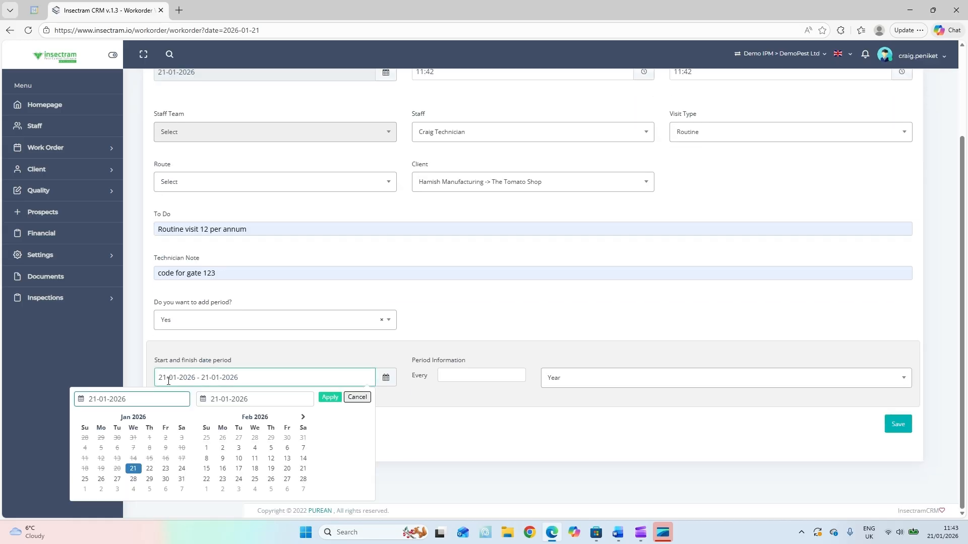
{"action": "left_click", "coordinate": [134, 470]}
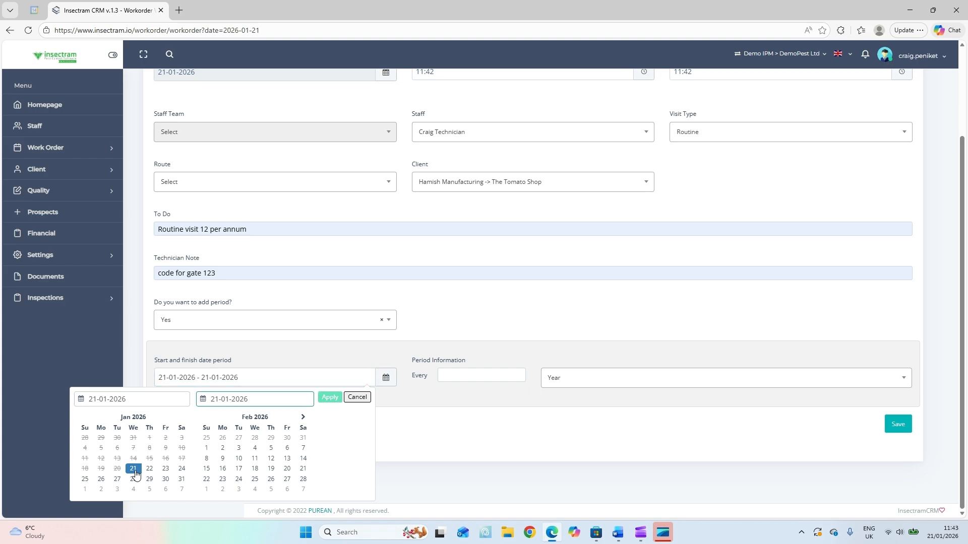
{"action": "left_click", "coordinate": [303, 418]}
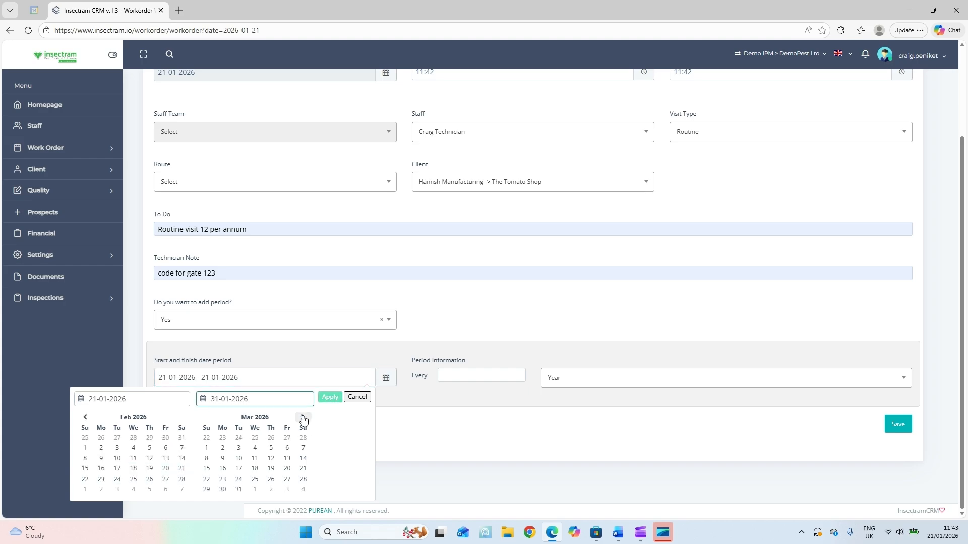
{"action": "left_click", "coordinate": [303, 418]}
{"action": "left_click", "coordinate": [303, 417]}
{"action": "left_click", "coordinate": [303, 418]}
{"action": "left_click", "coordinate": [303, 417]}
{"action": "left_click", "coordinate": [303, 417]}
{"action": "left_click", "coordinate": [303, 418]}
{"action": "left_click", "coordinate": [303, 417]}
{"action": "left_click", "coordinate": [303, 417]}
{"action": "left_click", "coordinate": [303, 417]}
{"action": "left_click", "coordinate": [303, 417]}
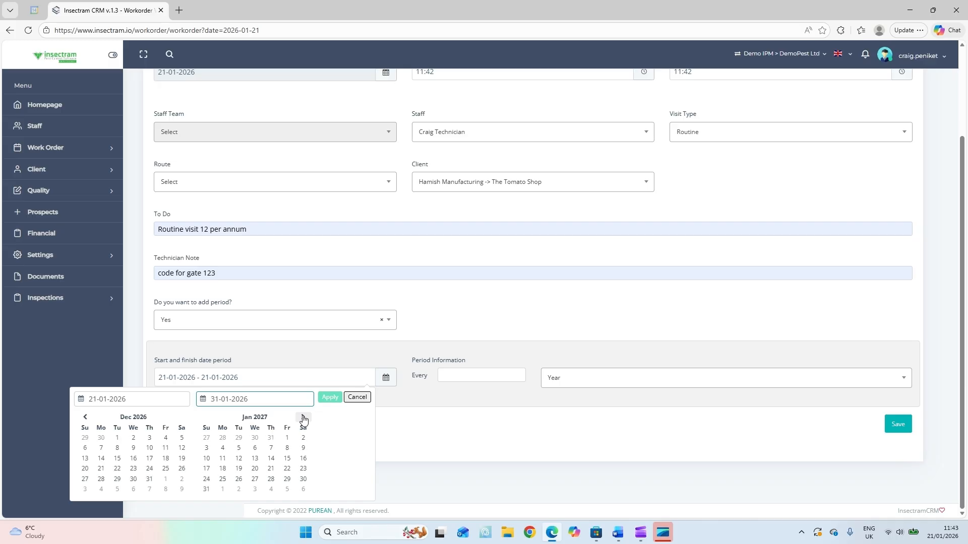
{"action": "left_click", "coordinate": [150, 484]}
{"action": "left_click", "coordinate": [329, 397]}
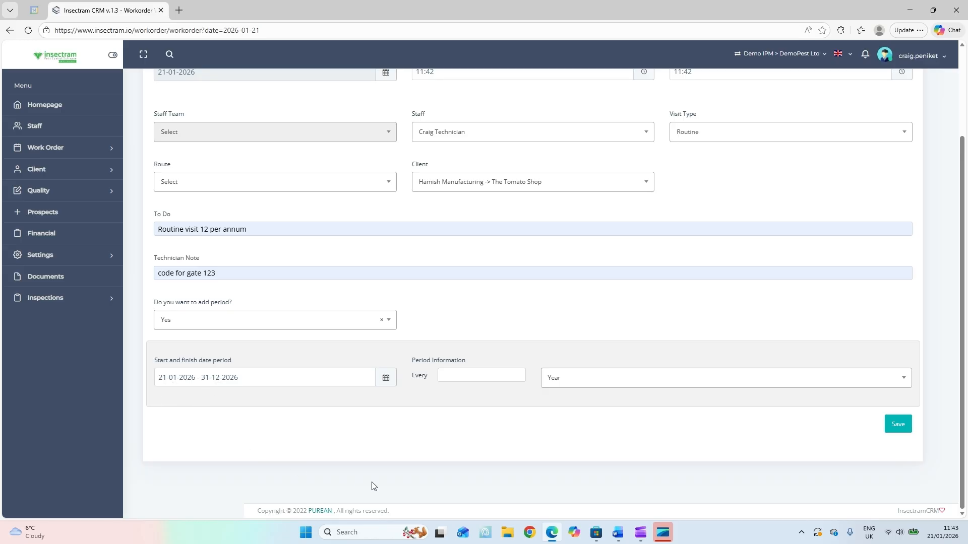
Set the visit to repeat every 1 month on day 21 of each month, and save the work order
{"action": "left_click", "coordinate": [457, 376]}
{"action": "left_click", "coordinate": [588, 394]}
{"action": "left_click", "coordinate": [566, 465]}
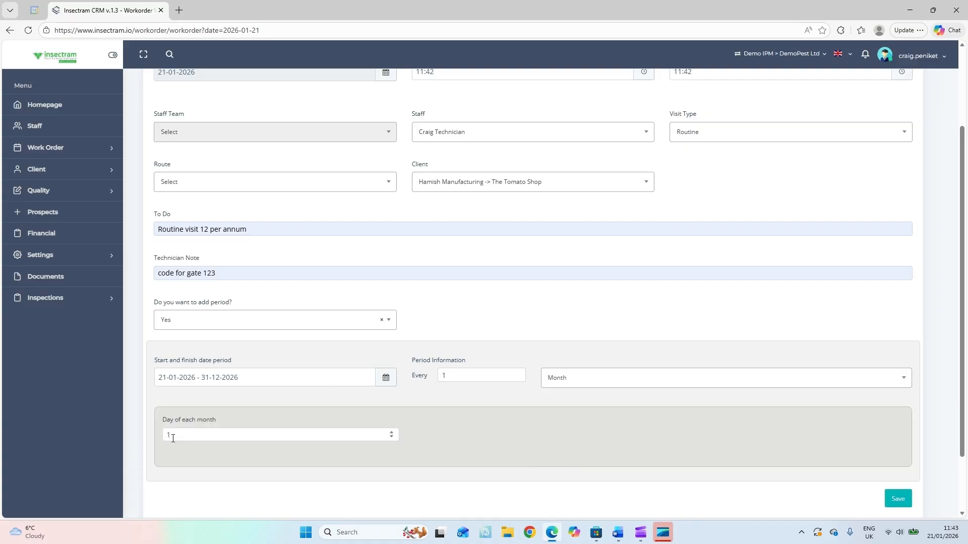
{"action": "left_click_drag", "start_coordinate": [172, 438], "coordinate": [148, 440]}
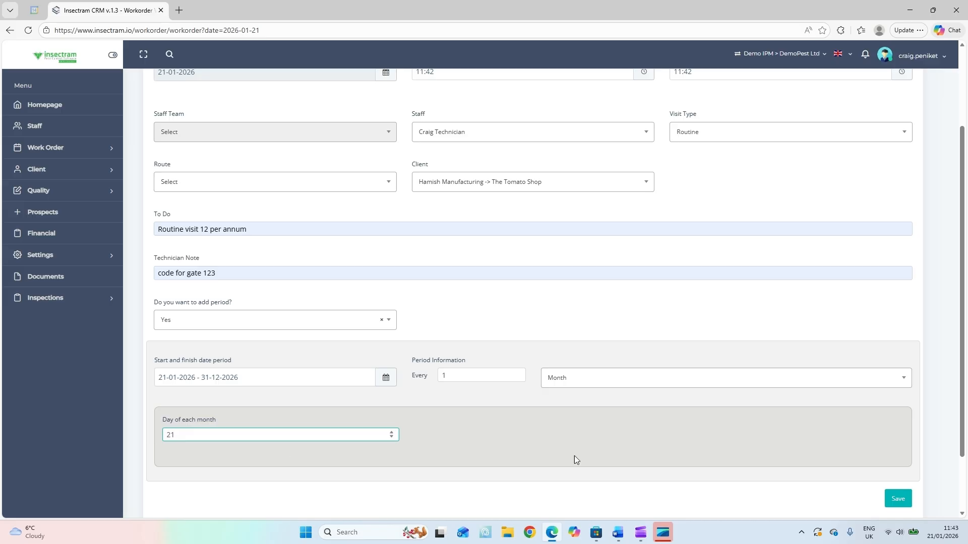
{"action": "left_click", "coordinate": [894, 504]}
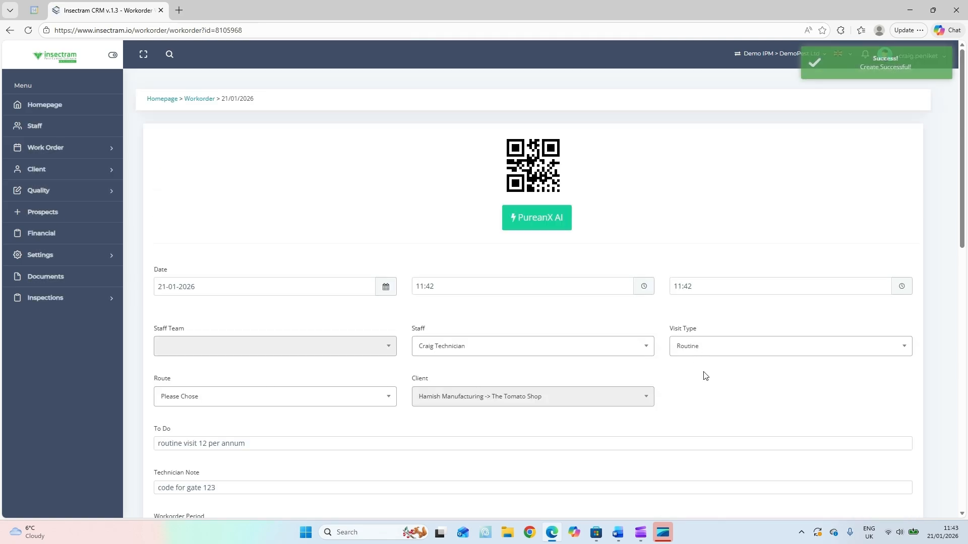
Expand and review the saved routine's period work orders and its list of departments, and return to the Workorder page
{"action": "scroll", "coordinate": [509, 422], "scroll_direction": "down", "scroll_amount": 5}
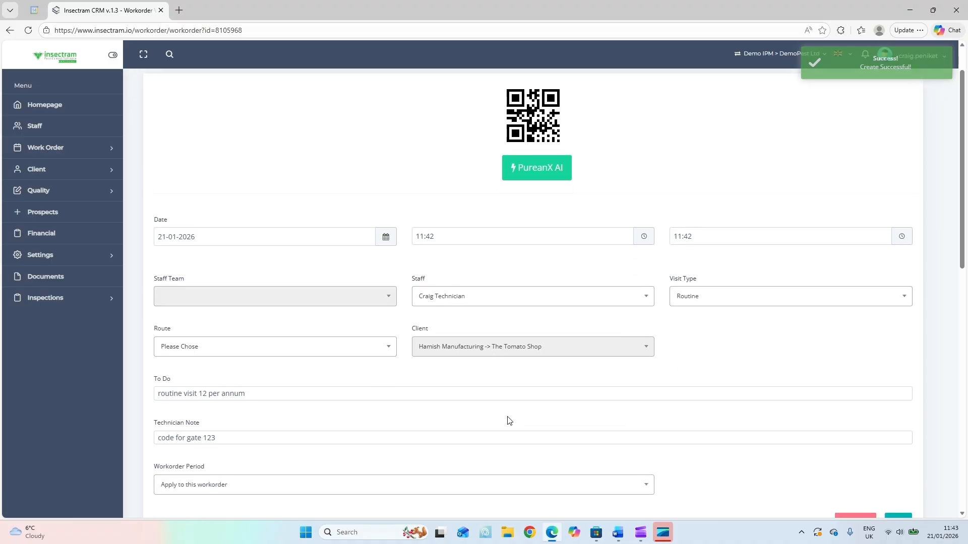
{"action": "scroll", "coordinate": [509, 422], "scroll_direction": "down", "scroll_amount": 2}
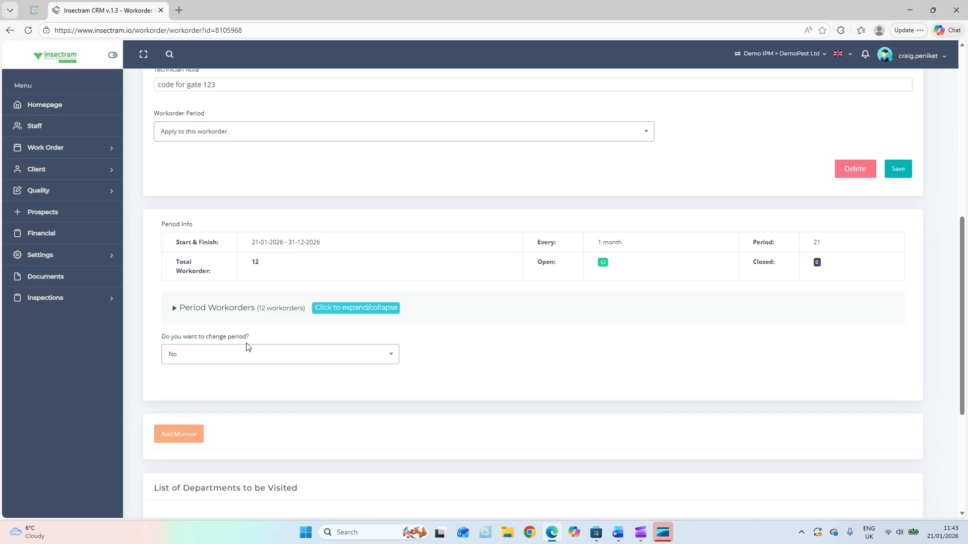
{"action": "left_click", "coordinate": [348, 309]}
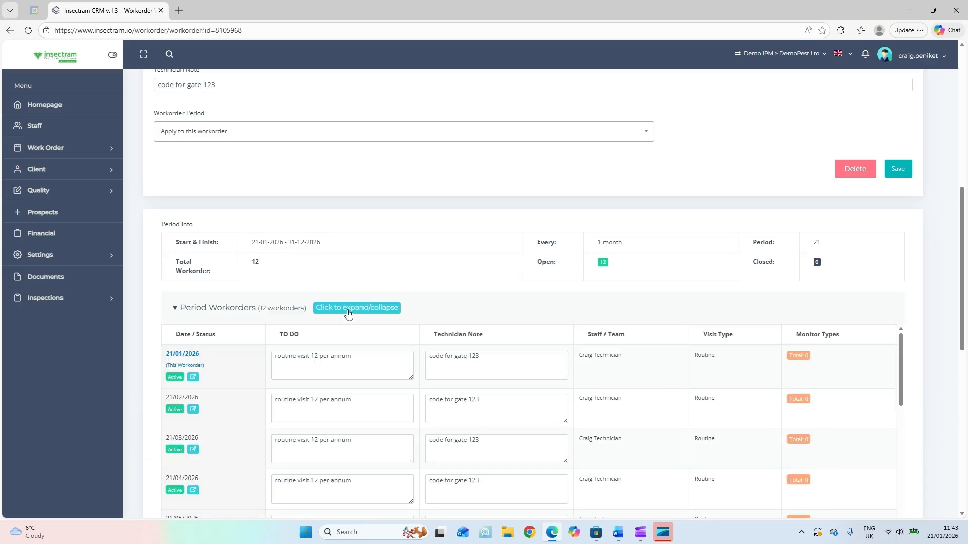
{"action": "scroll", "coordinate": [358, 364], "scroll_direction": "down", "scroll_amount": 3}
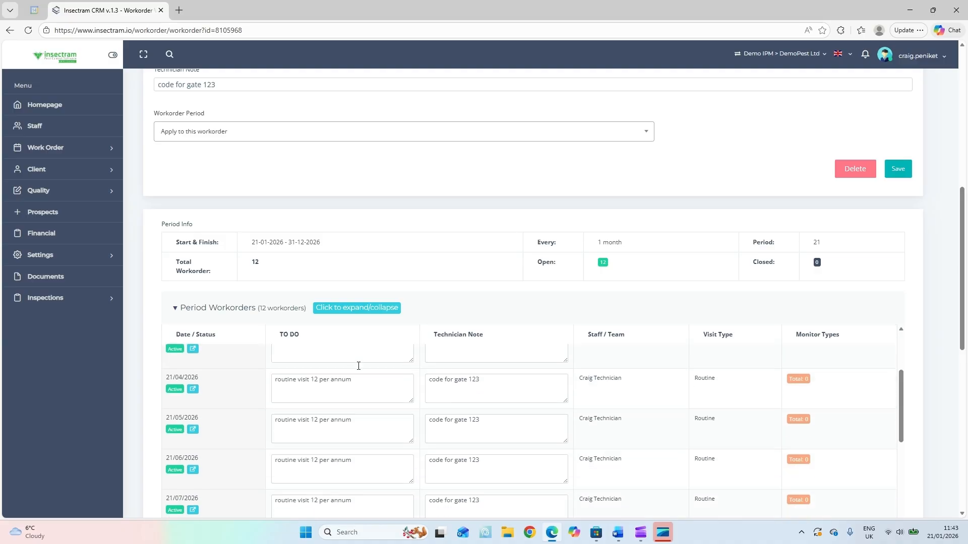
{"action": "scroll", "coordinate": [225, 412], "scroll_direction": "down", "scroll_amount": 3}
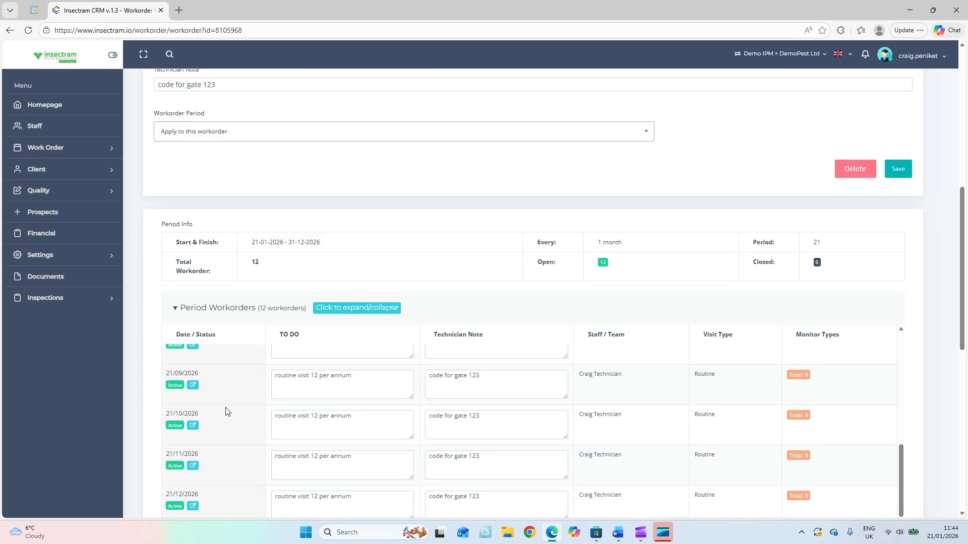
{"action": "scroll", "coordinate": [226, 412], "scroll_direction": "down", "scroll_amount": 2}
{"action": "scroll", "coordinate": [225, 412], "scroll_direction": "down", "scroll_amount": 1}
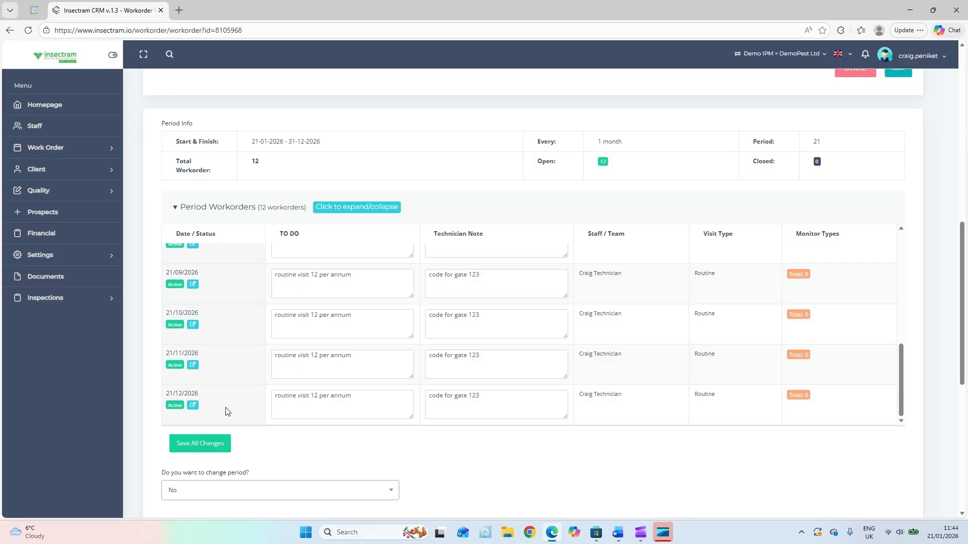
{"action": "scroll", "coordinate": [225, 412], "scroll_direction": "down", "scroll_amount": 5}
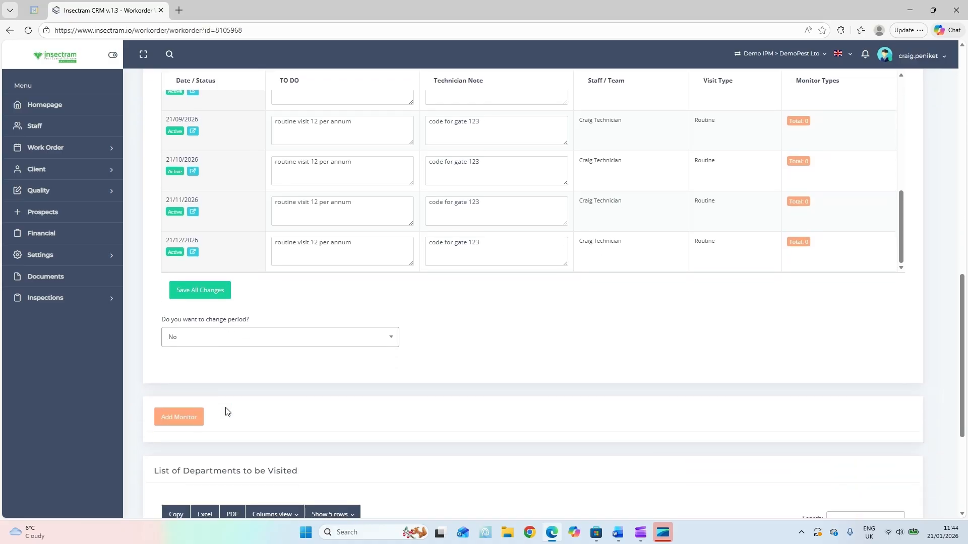
{"action": "scroll", "coordinate": [225, 412], "scroll_direction": "down", "scroll_amount": 2}
{"action": "scroll", "coordinate": [226, 412], "scroll_direction": "up", "scroll_amount": 7}
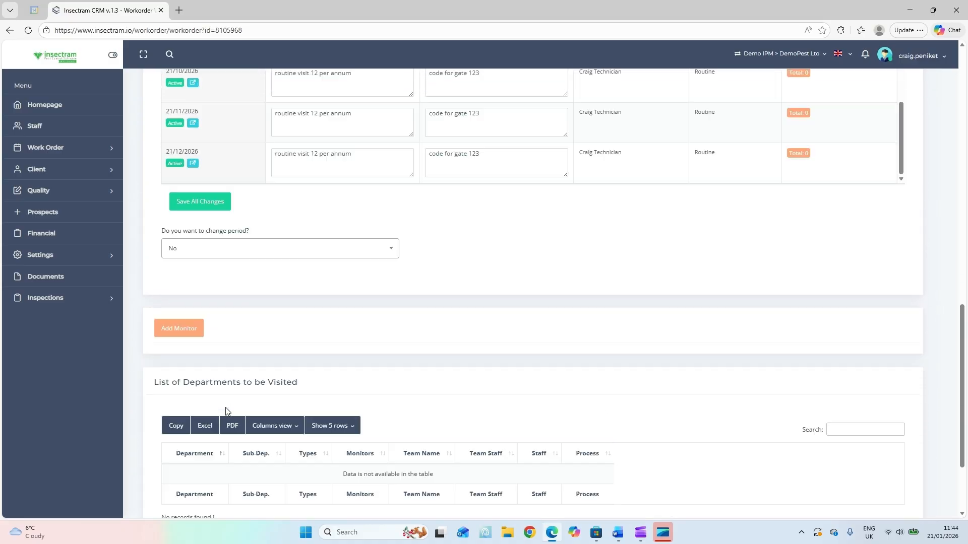
{"action": "scroll", "coordinate": [225, 412], "scroll_direction": "up", "scroll_amount": 10}
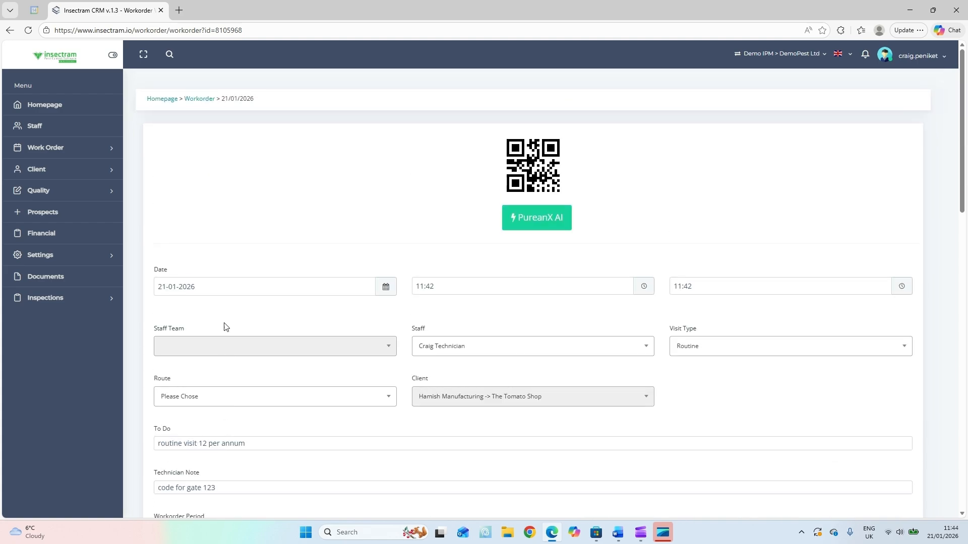
{"action": "left_click", "coordinate": [200, 99]}
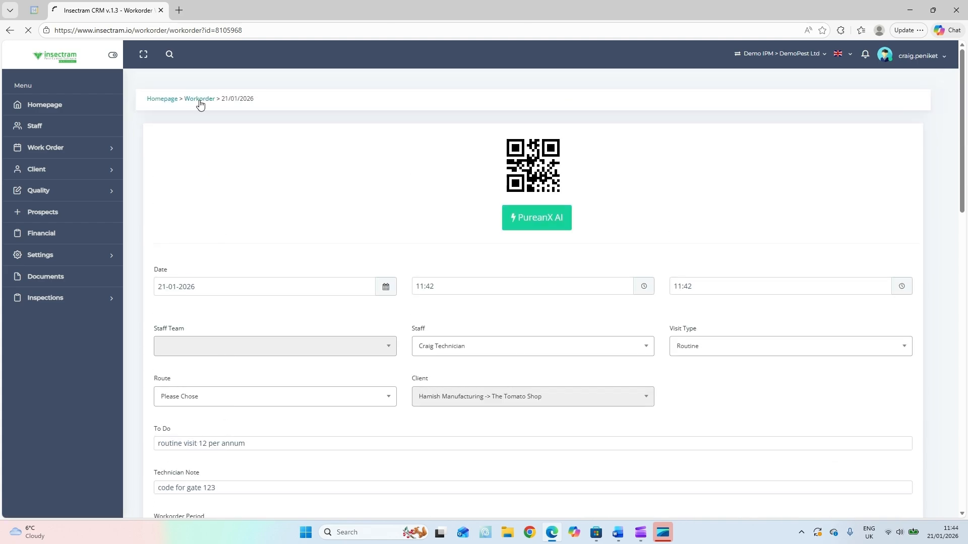